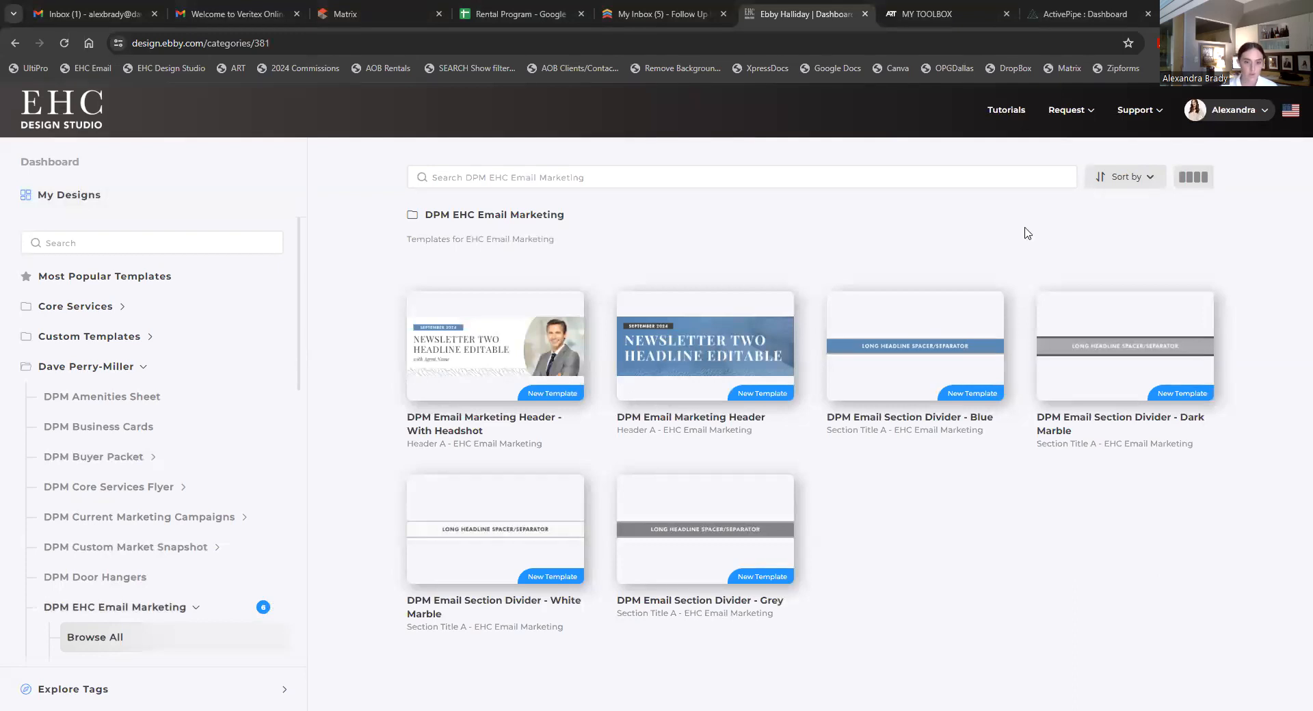
- Preview the DPM Email Marketing Header - With Headshot template
{"action": "left_click", "coordinate": [510, 346]}
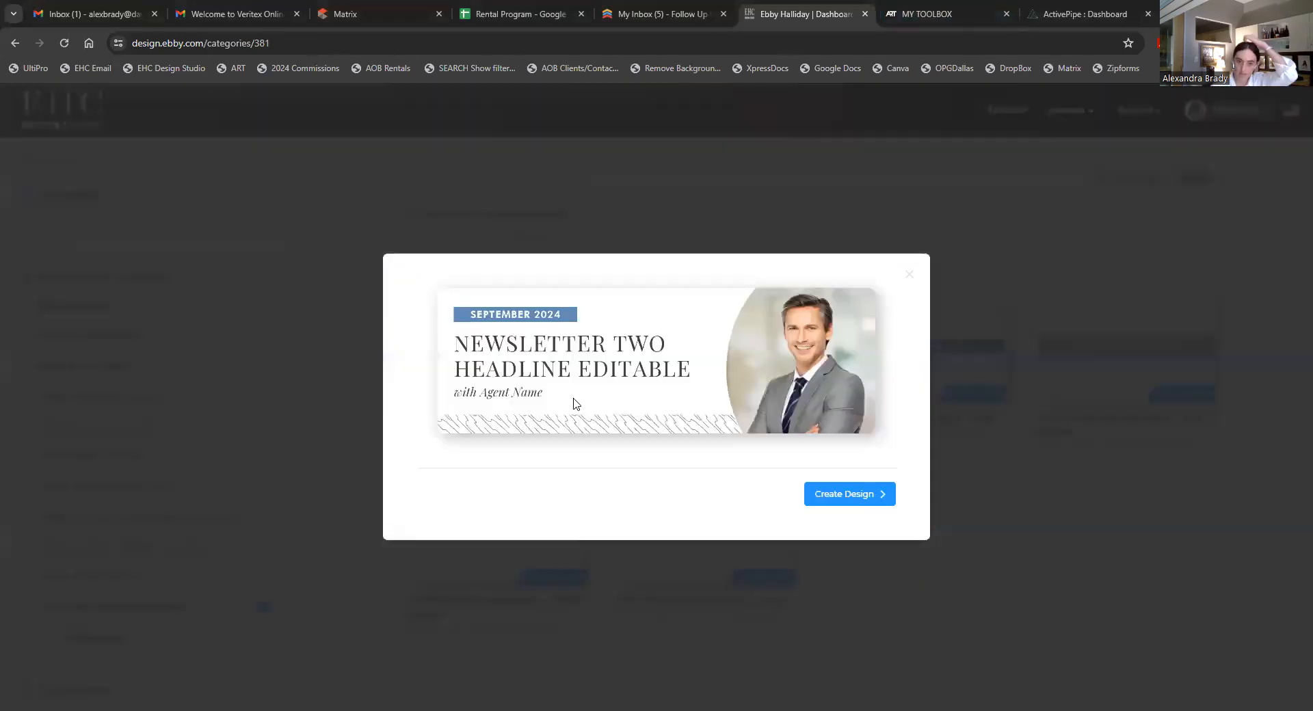
- Create a design from the template and swap the headshot for the seated agent photo from My Uploads
{"action": "left_click", "coordinate": [843, 493]}
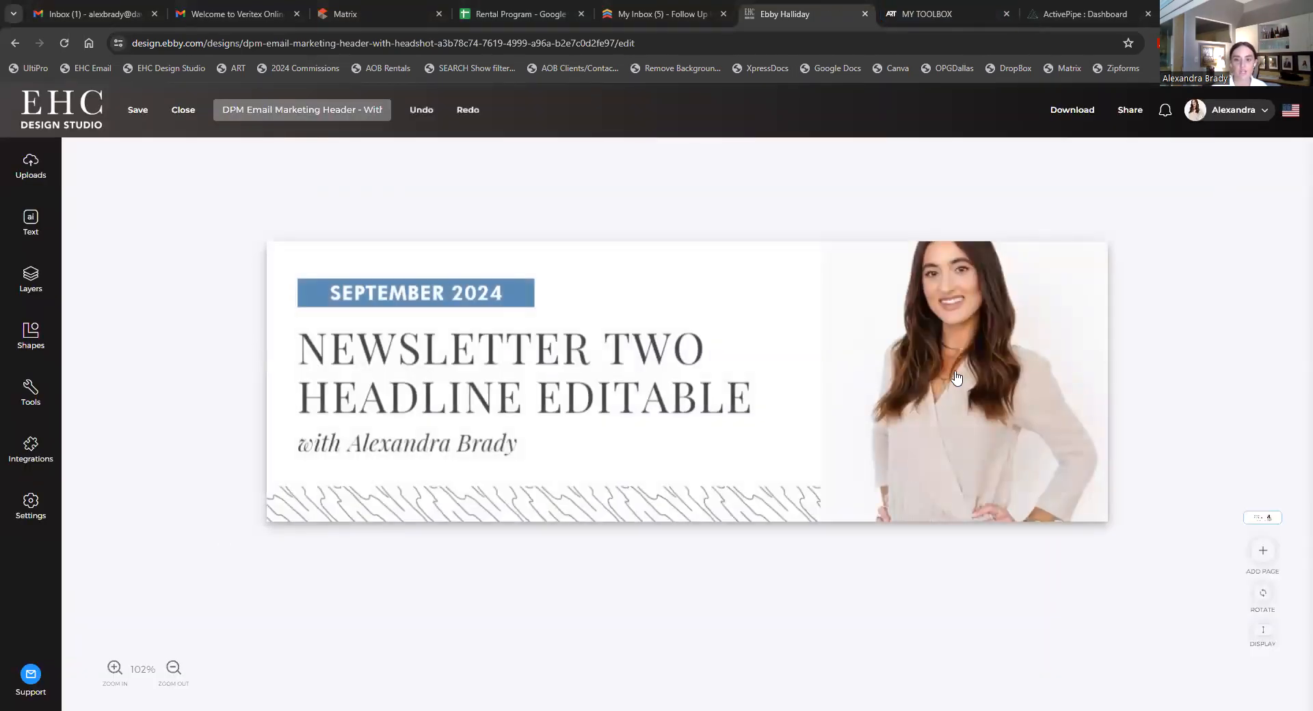
{"action": "left_click", "coordinate": [957, 378]}
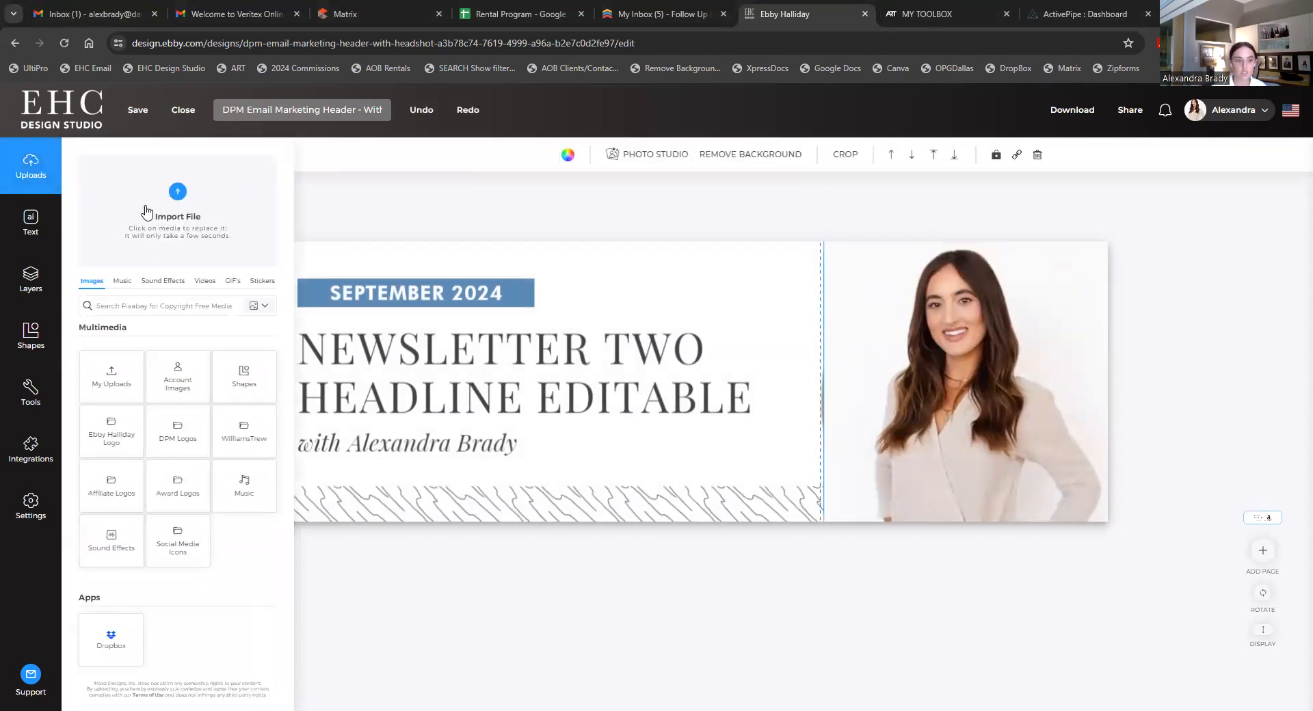
{"action": "left_click", "coordinate": [113, 381]}
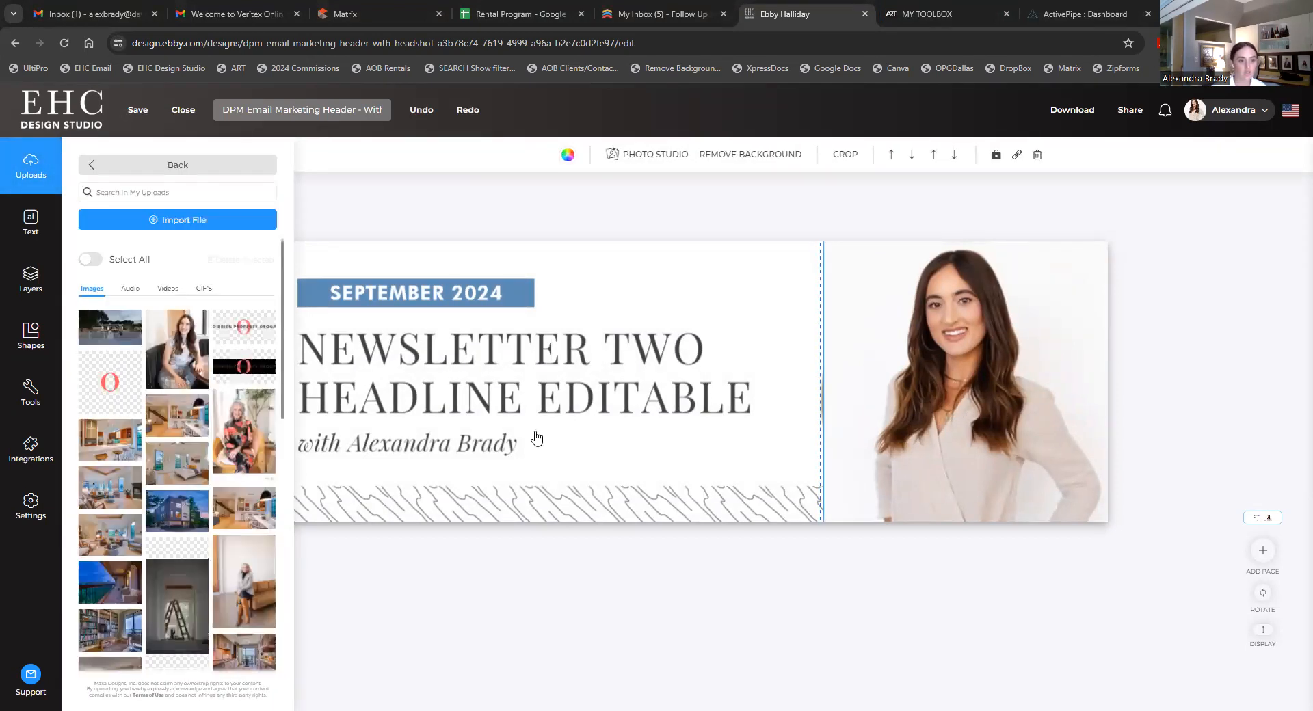
{"action": "left_click_drag", "start_coordinate": [178, 355], "coordinate": [868, 320]}
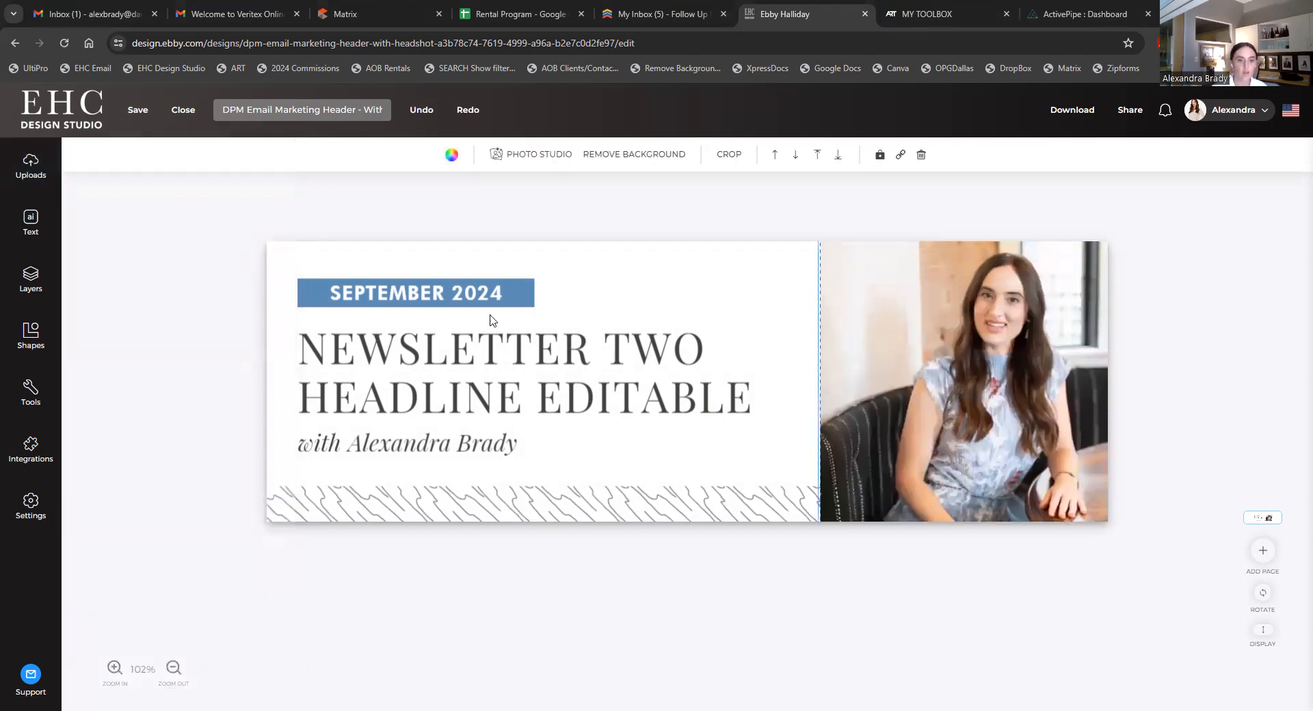
- Change the header's date line from SEPTEMBER 2024 to MAY 2024
{"action": "left_click", "coordinate": [439, 294]}
{"action": "left_click_drag", "start_coordinate": [442, 294], "coordinate": [311, 290]}
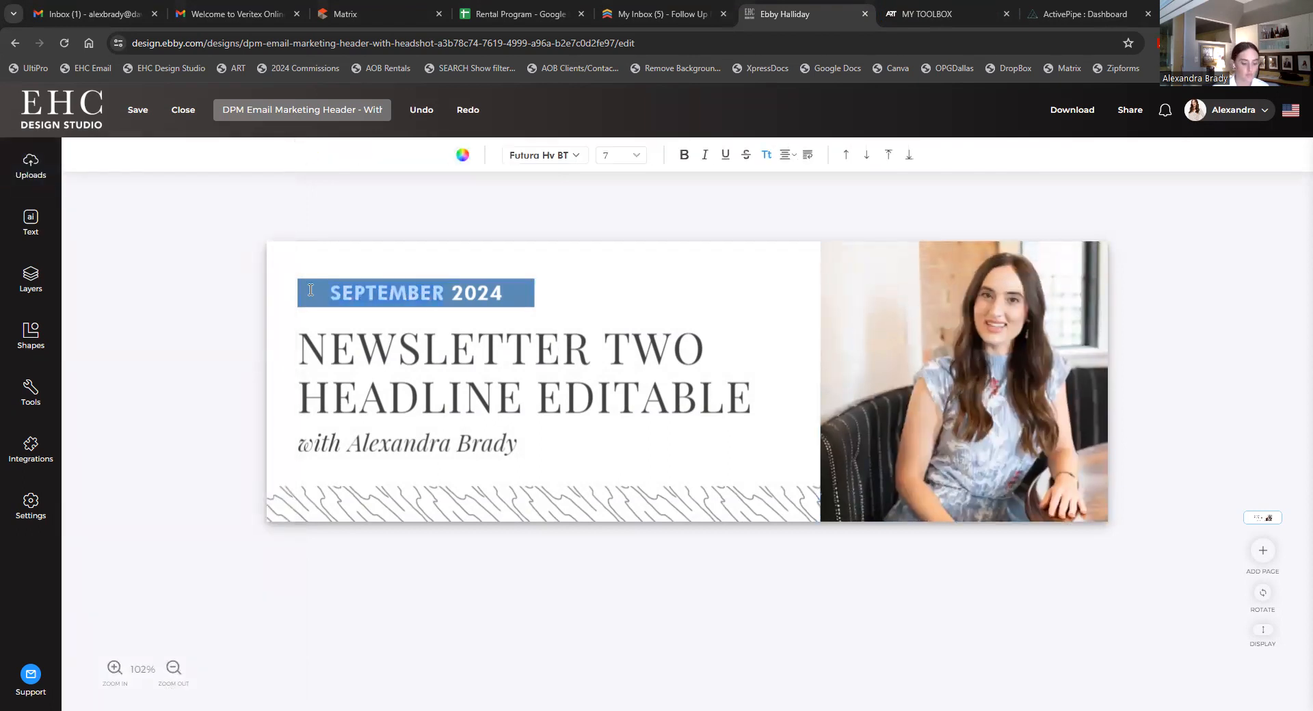
{"action": "type", "text": "MAY"}
{"action": "left_click", "coordinate": [1227, 296]}
{"action": "left_click", "coordinate": [531, 366]}
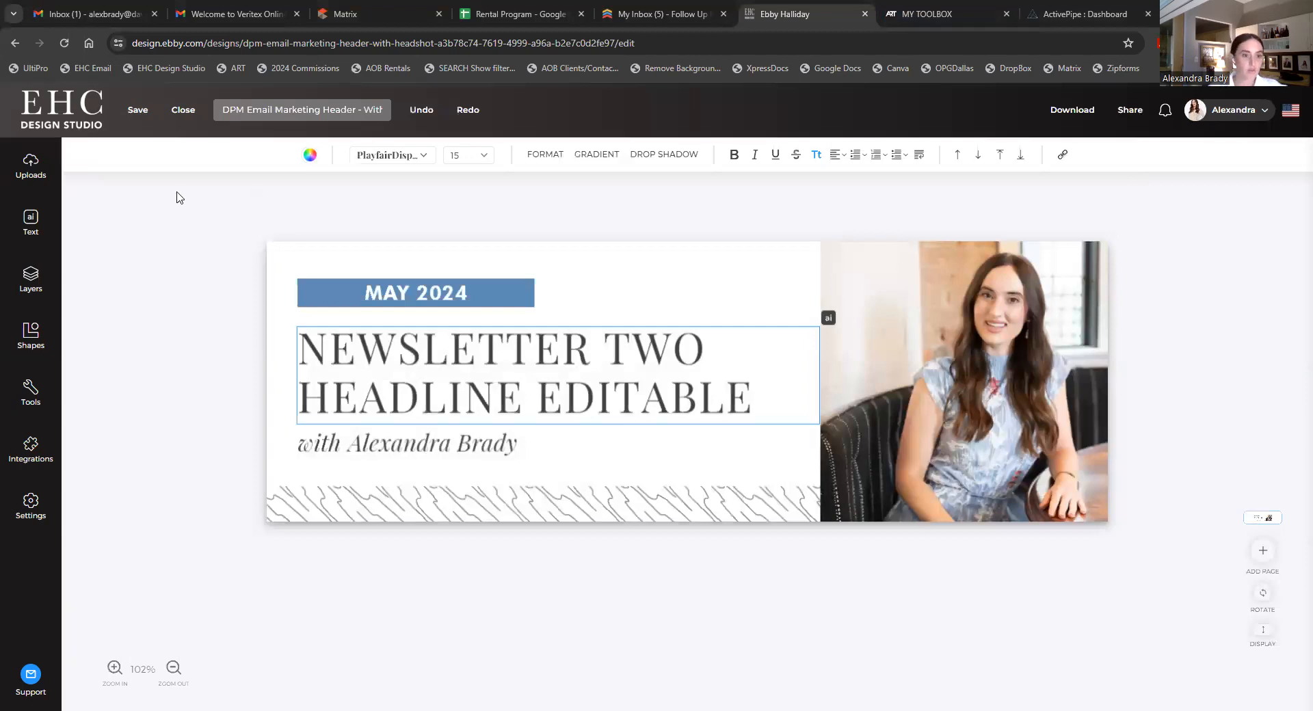
{"action": "left_click", "coordinate": [1073, 110]}
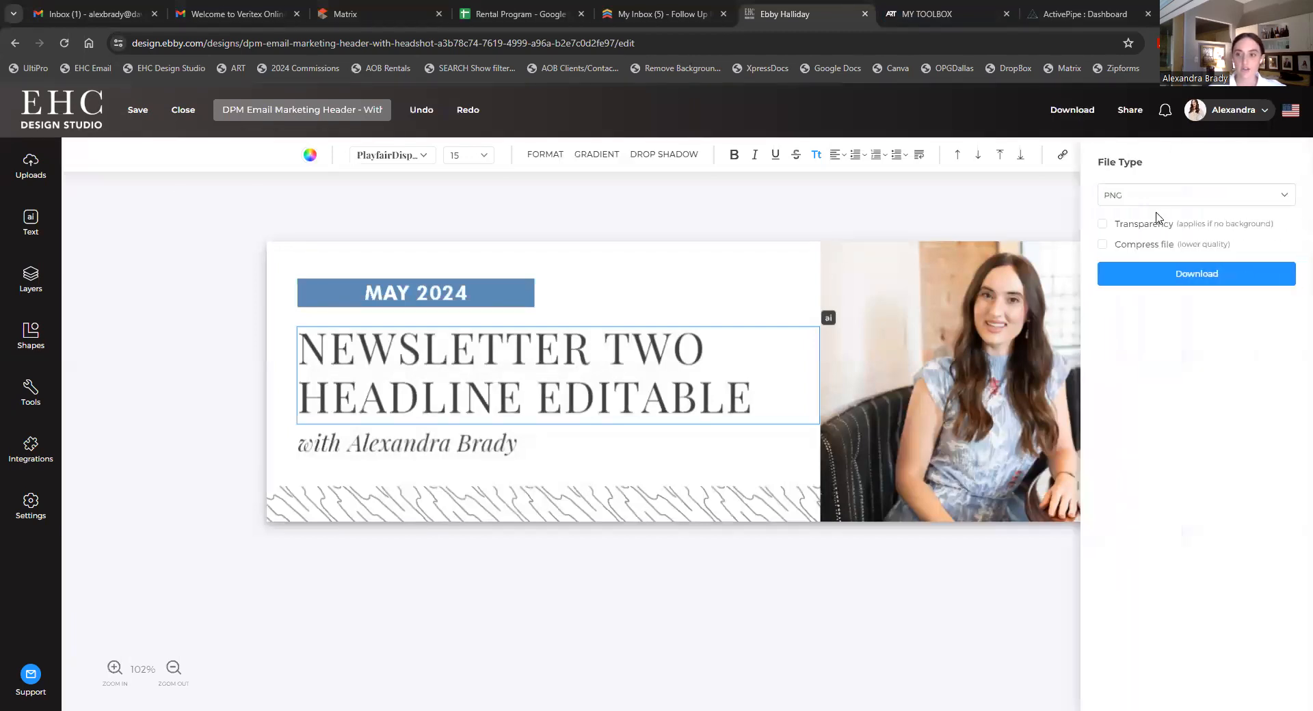
- Download the MAY 2024 header as a PNG and return to the ActivePipe dashboard
{"action": "left_click", "coordinate": [1159, 286]}
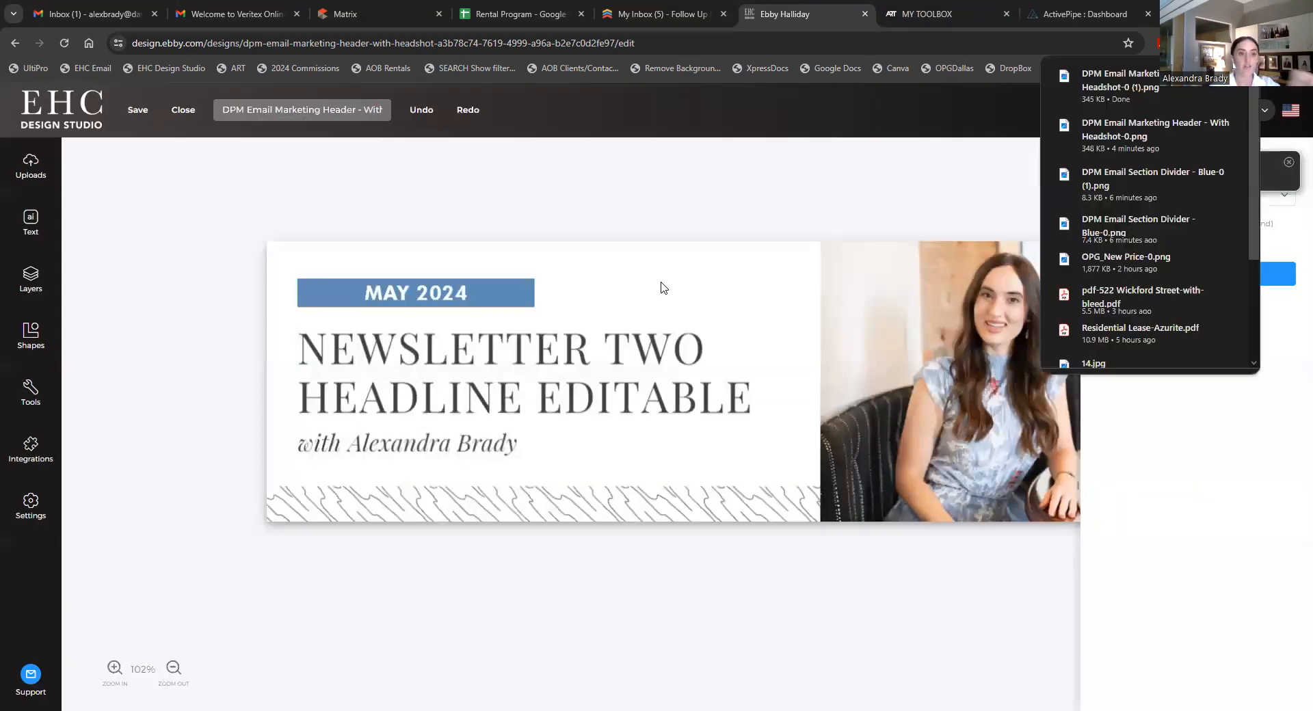
{"action": "left_click", "coordinate": [1079, 5]}
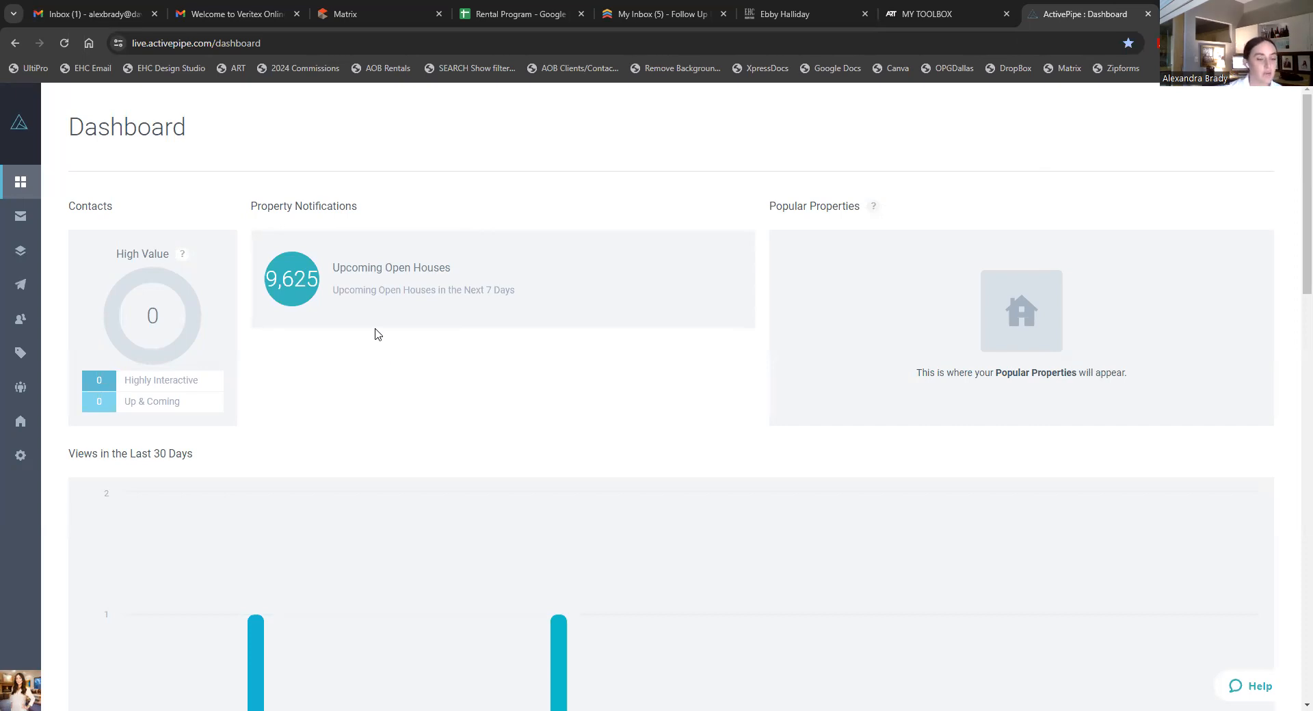
- Create a new email named 'test' from the Newsletter v2 template
{"action": "left_click", "coordinate": [51, 219]}
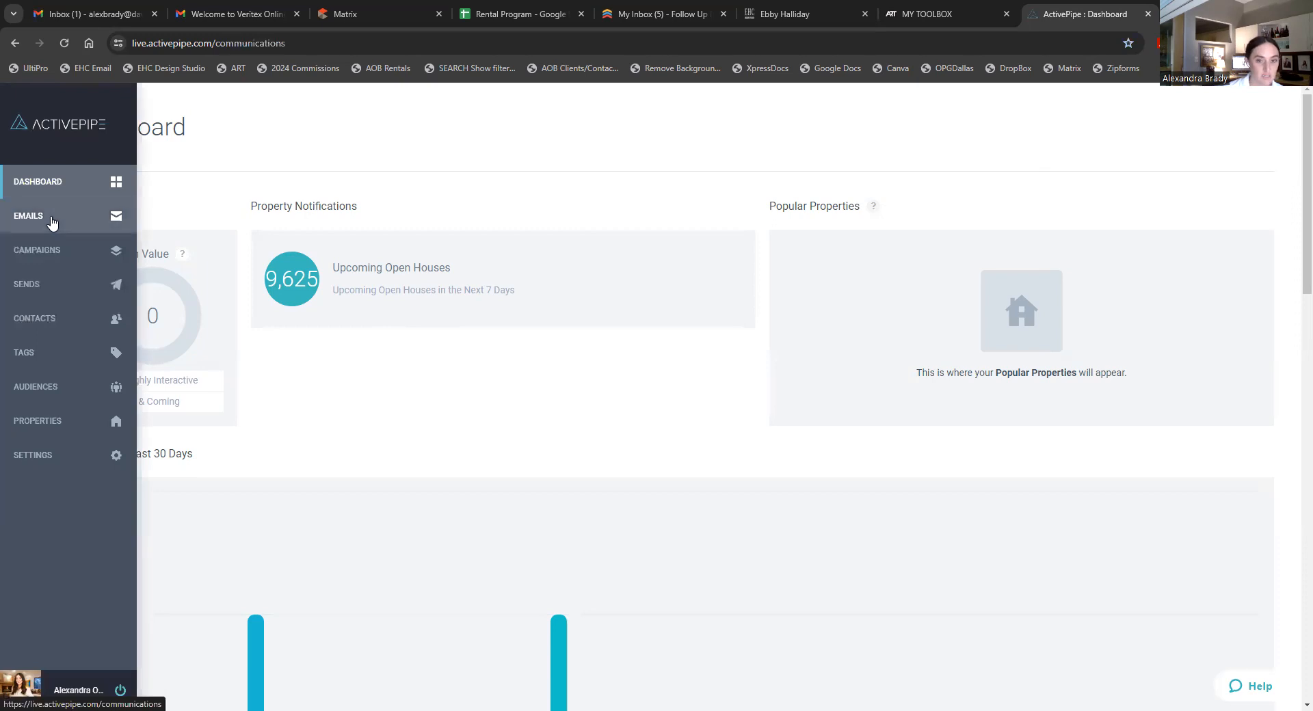
{"action": "left_click", "coordinate": [1230, 195]}
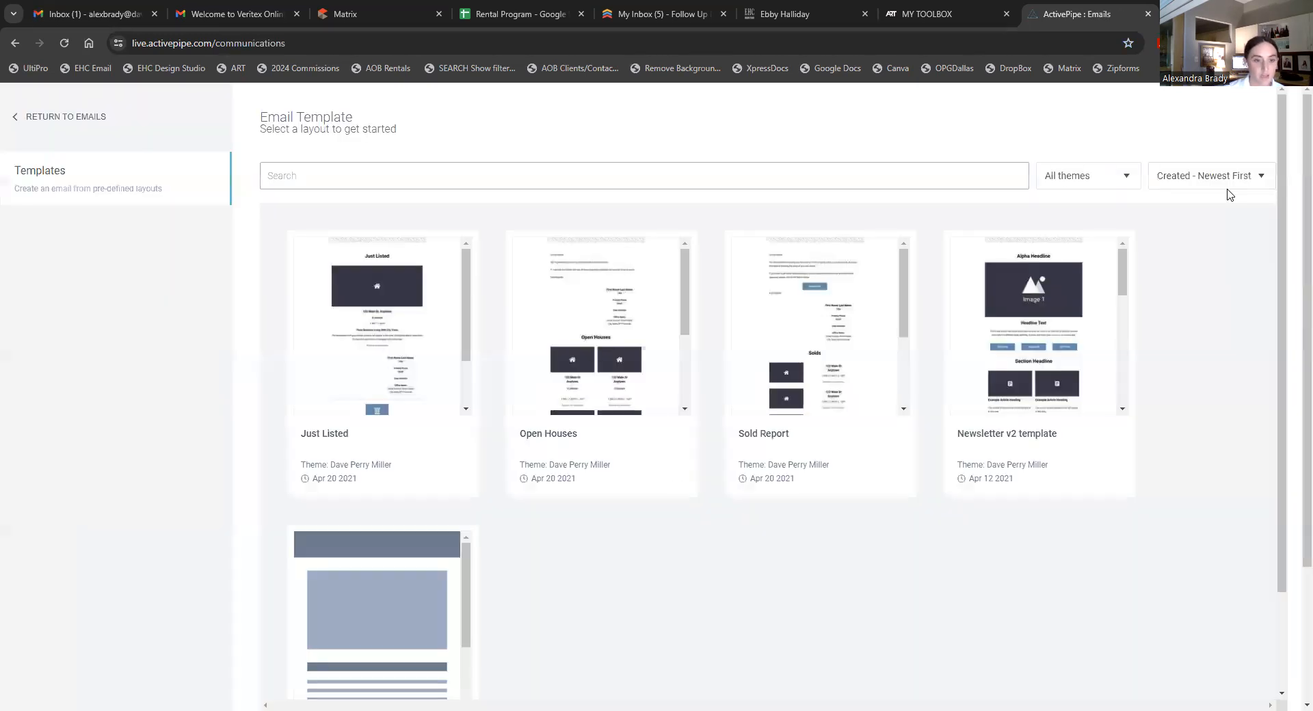
{"action": "scroll", "coordinate": [787, 533], "scroll_direction": "down", "scroll_amount": 2}
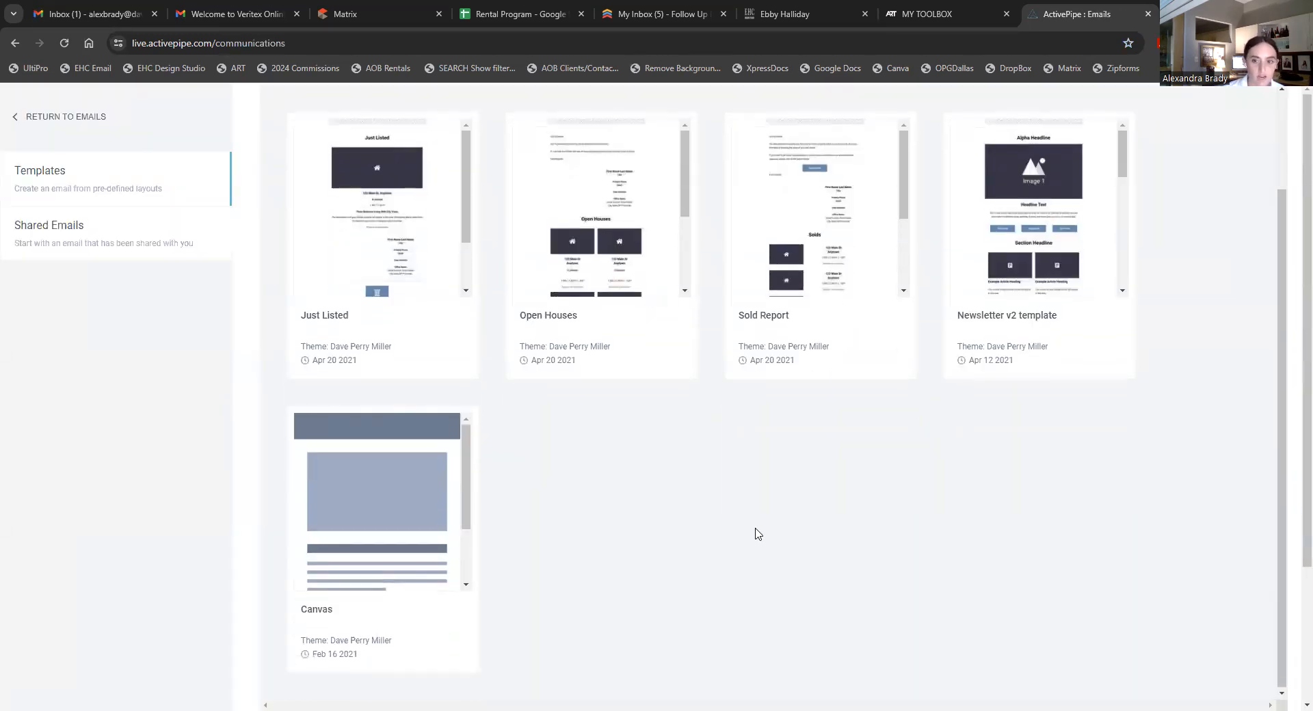
{"action": "scroll", "coordinate": [758, 533], "scroll_direction": "up", "scroll_amount": 2}
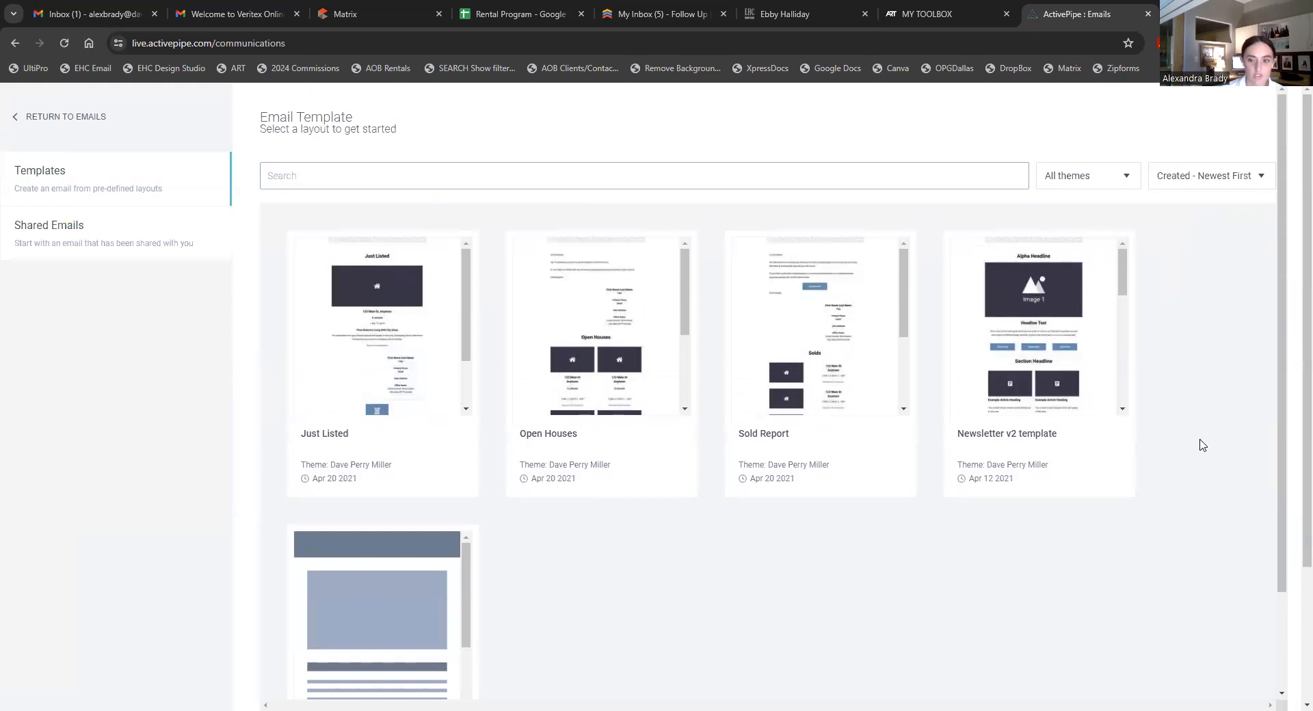
{"action": "left_click", "coordinate": [1040, 372]}
{"action": "type", "text": "test"}
{"action": "left_click", "coordinate": [1075, 443]}
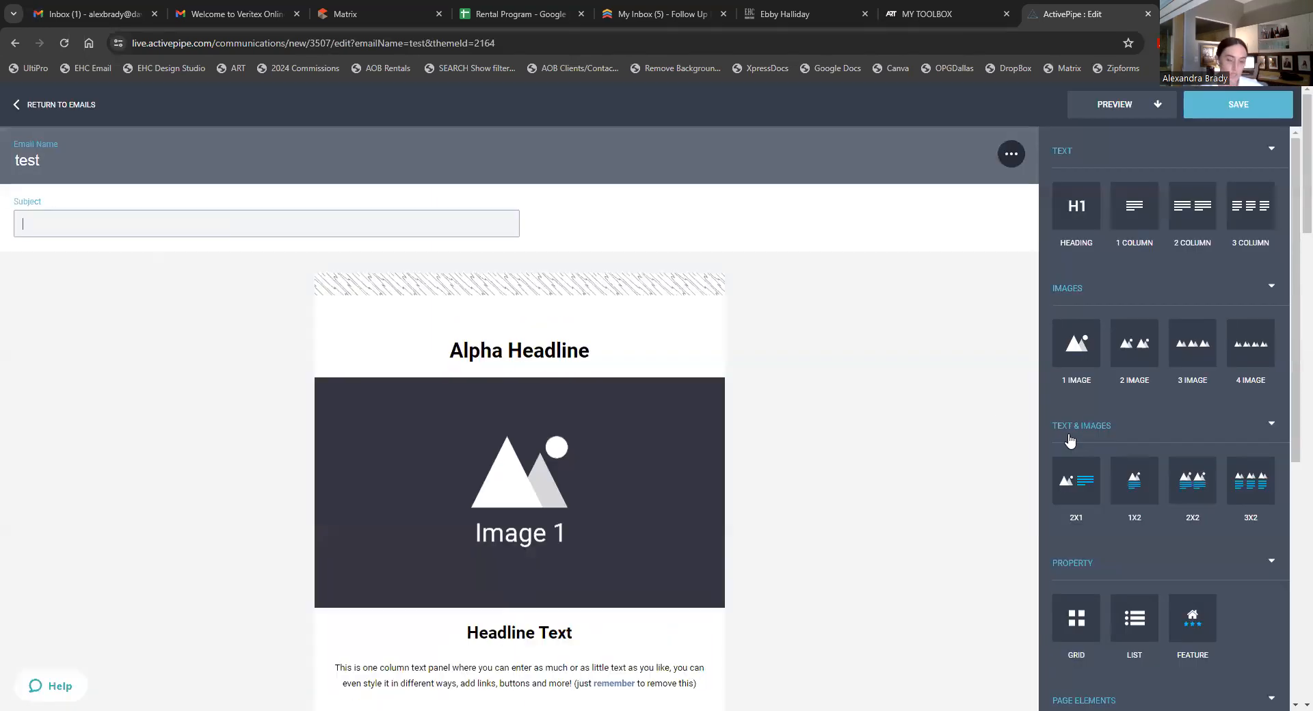
- Select the Image 1 block in the new email
{"action": "scroll", "coordinate": [622, 469], "scroll_direction": "down", "scroll_amount": 8}
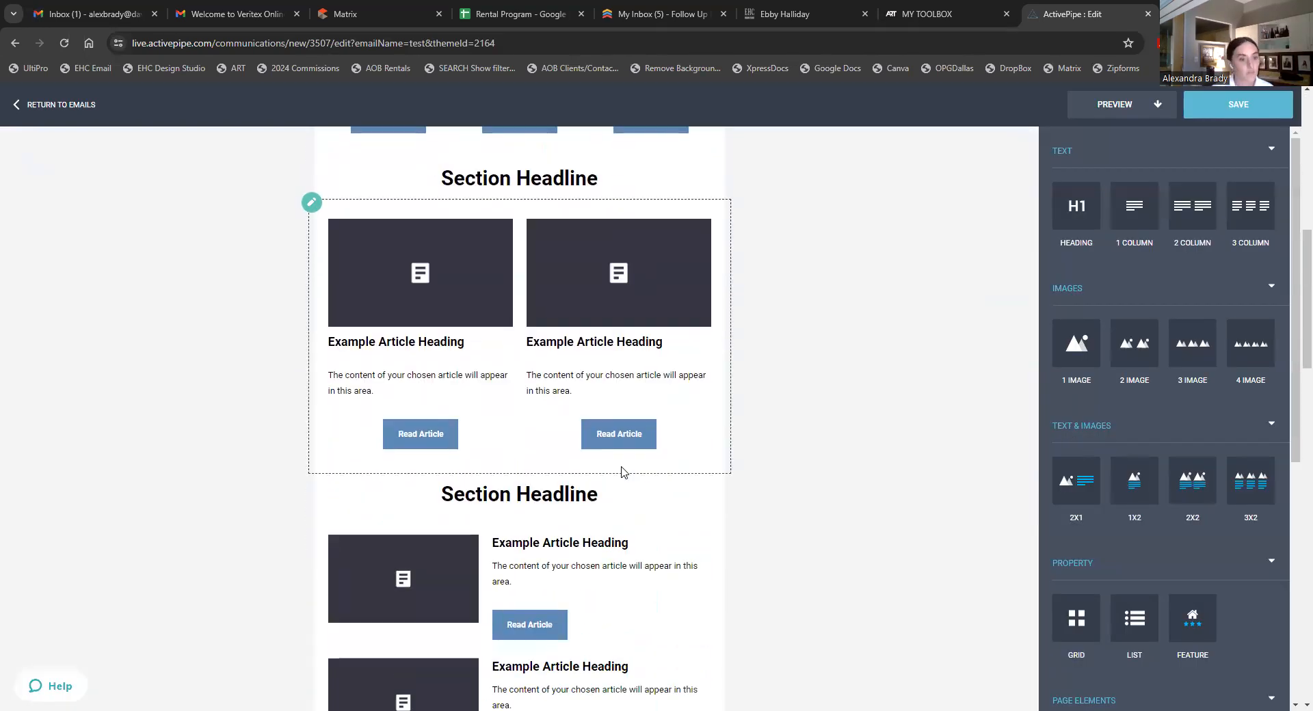
{"action": "scroll", "coordinate": [621, 472], "scroll_direction": "down", "scroll_amount": 6}
{"action": "scroll", "coordinate": [615, 484], "scroll_direction": "down", "scroll_amount": 5}
{"action": "scroll", "coordinate": [610, 498], "scroll_direction": "up", "scroll_amount": 18}
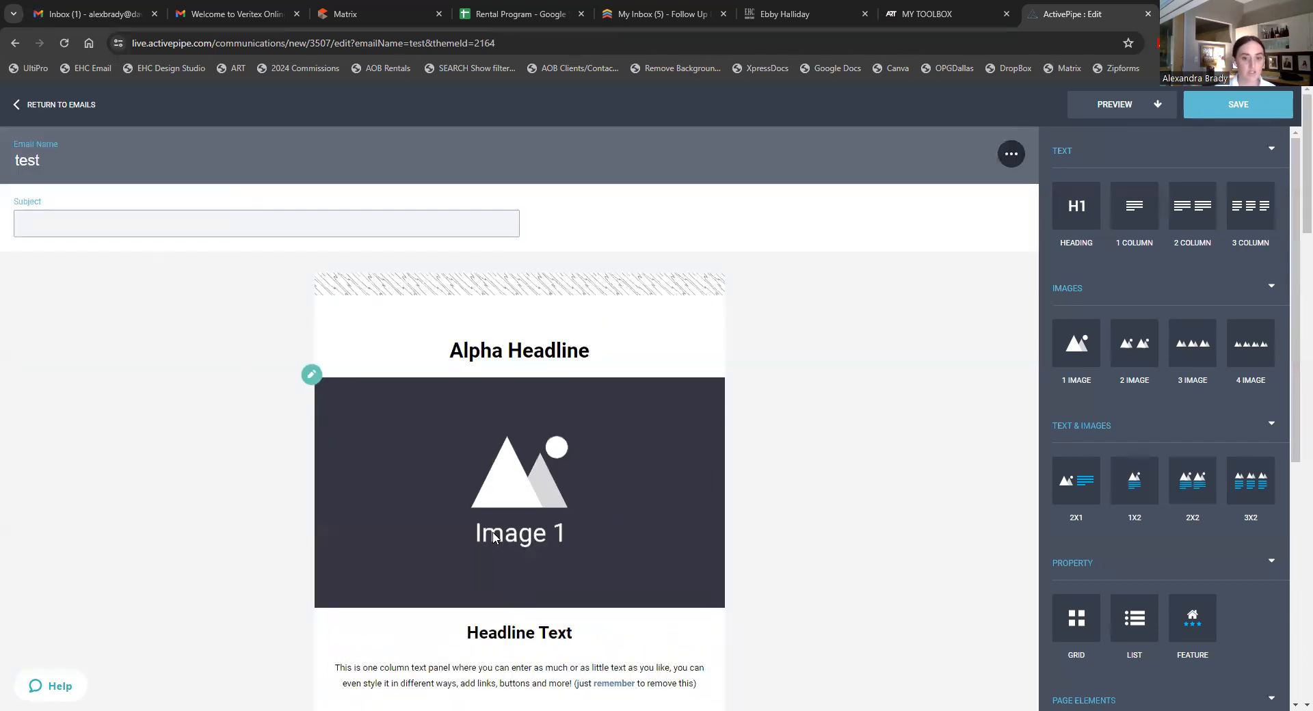
{"action": "left_click", "coordinate": [548, 528]}
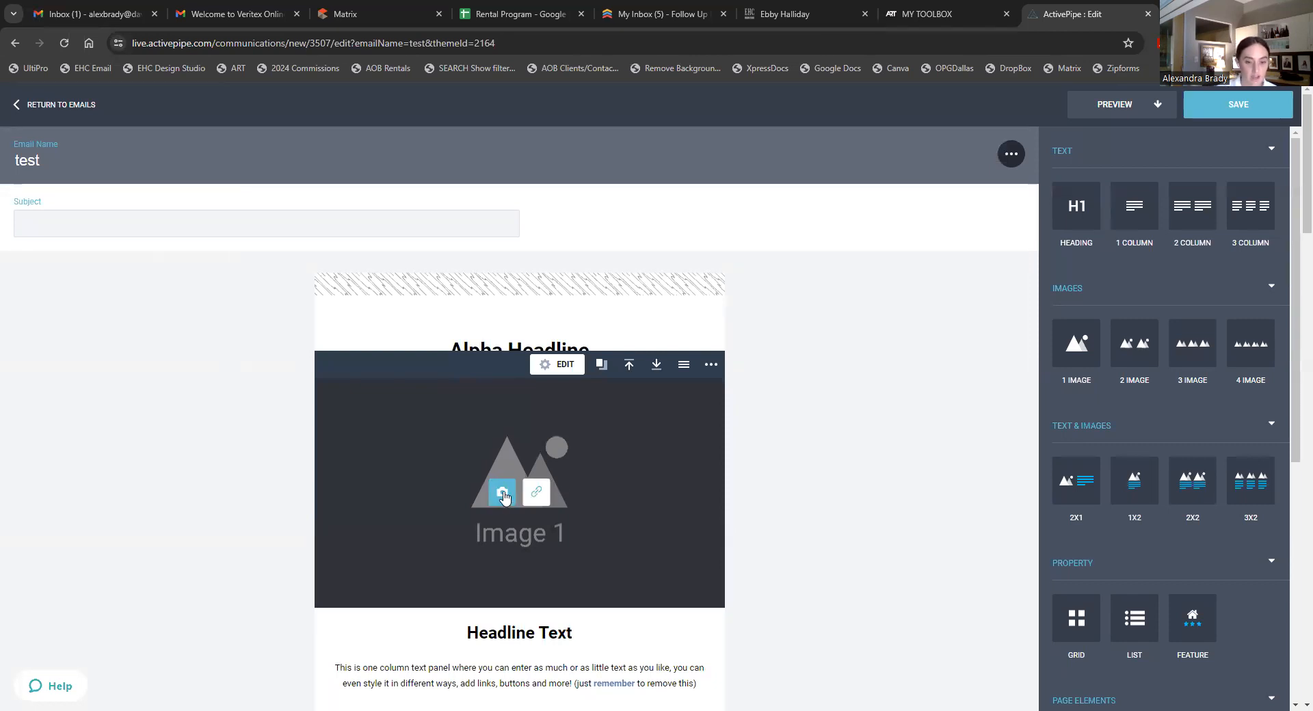
- Upload the downloaded MAY 2024 header PNG from Downloads into the Image 1 block
{"action": "left_click", "coordinate": [503, 494]}
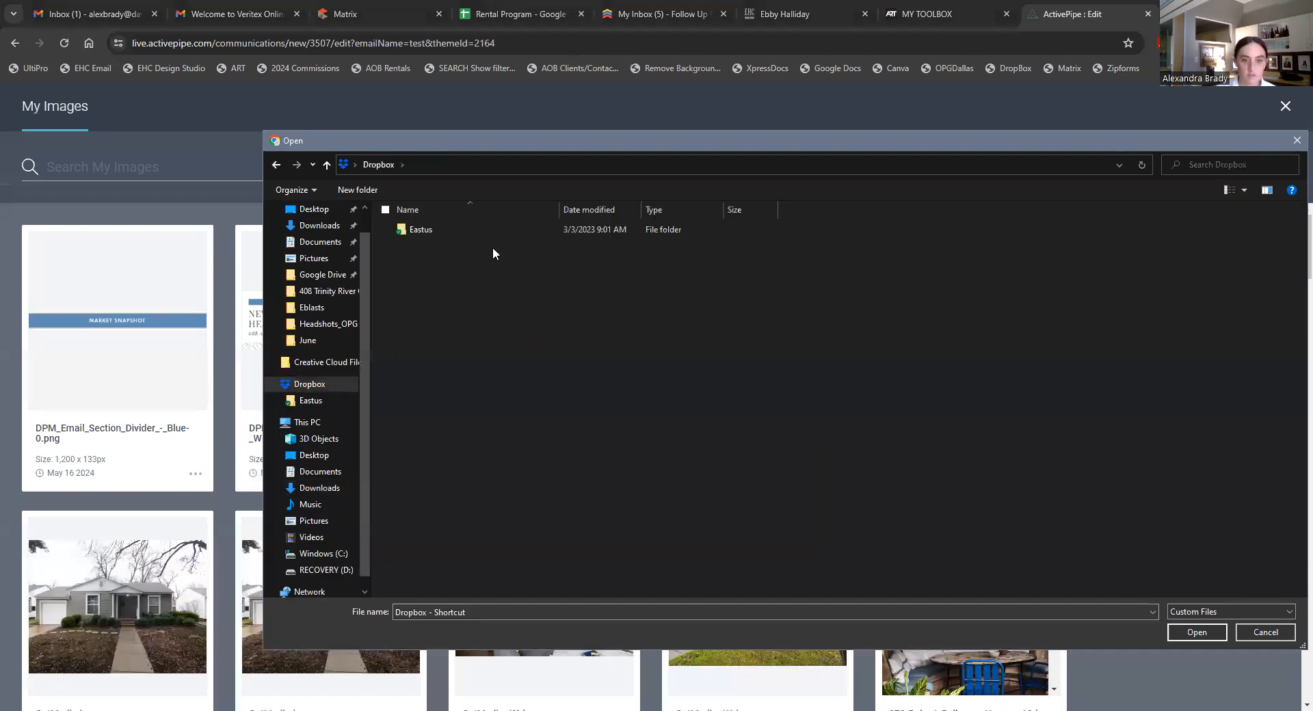
{"action": "left_click", "coordinate": [278, 165]}
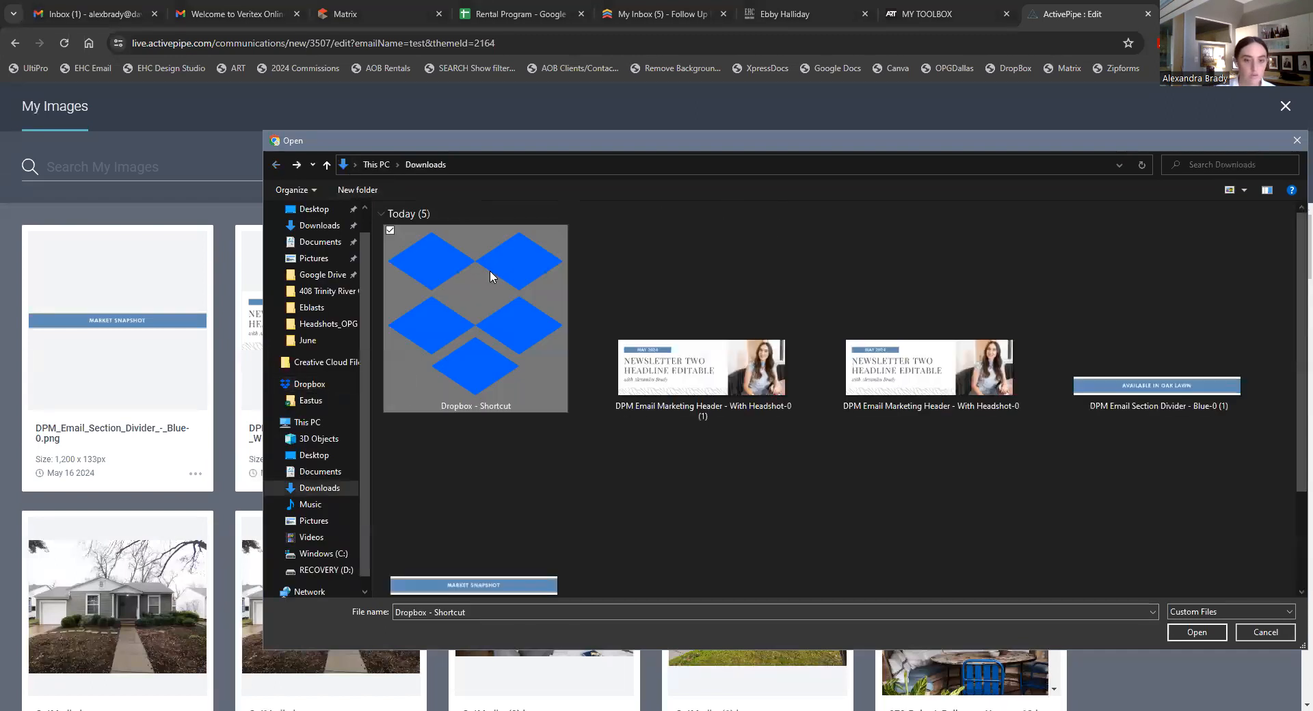
{"action": "double_click", "coordinate": [717, 371]}
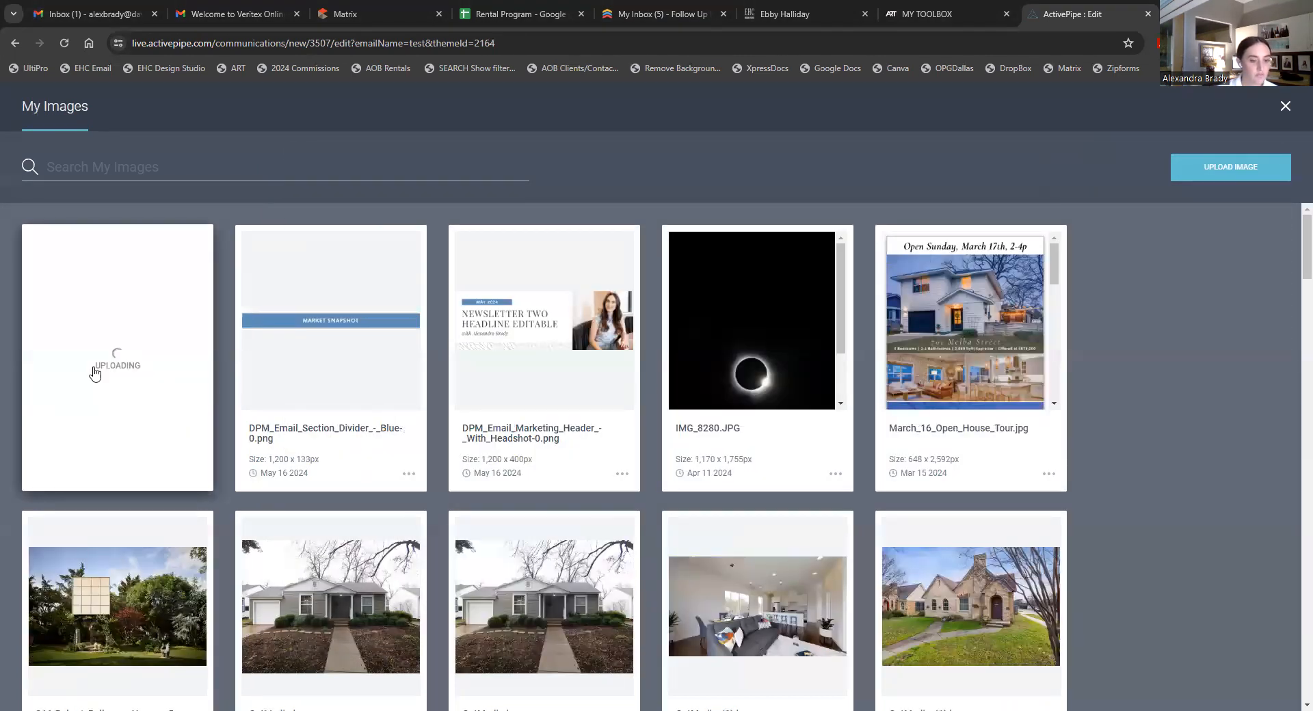
{"action": "left_click", "coordinate": [113, 372]}
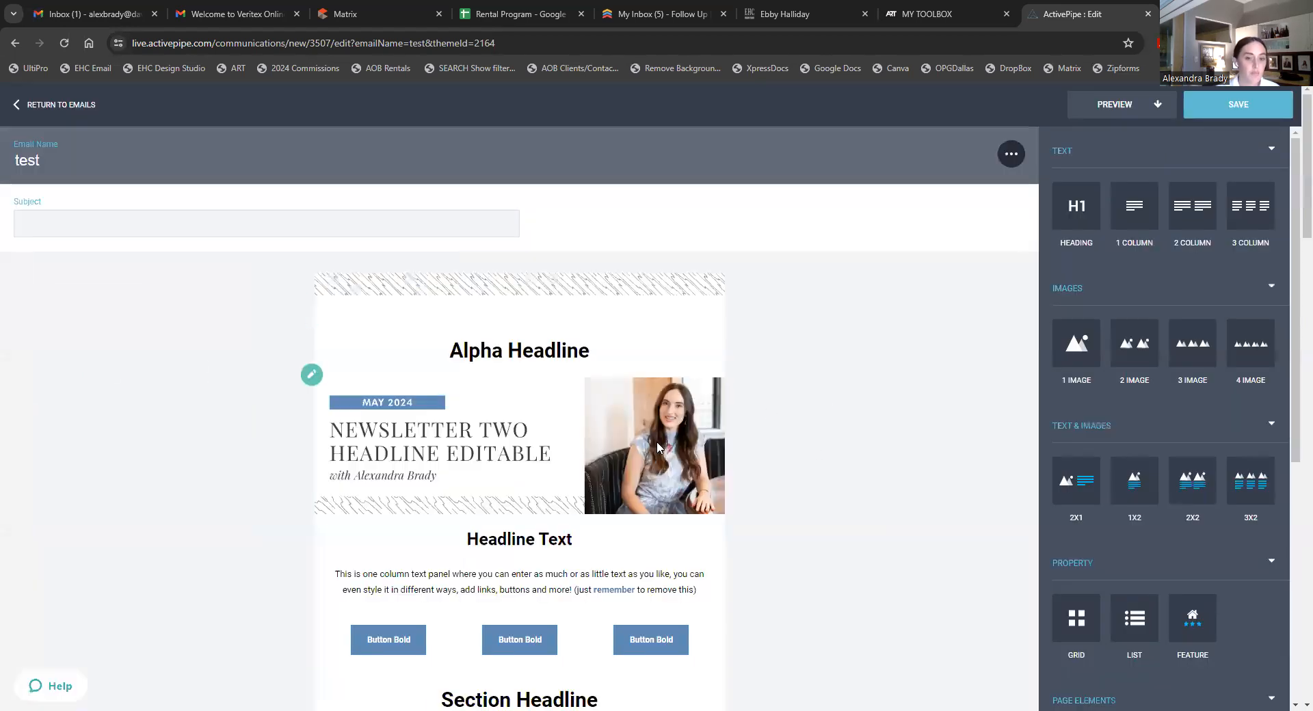
- Delete the Alpha Headline block, the thin pattern strip and the empty strip above the header
{"action": "left_click", "coordinate": [710, 316]}
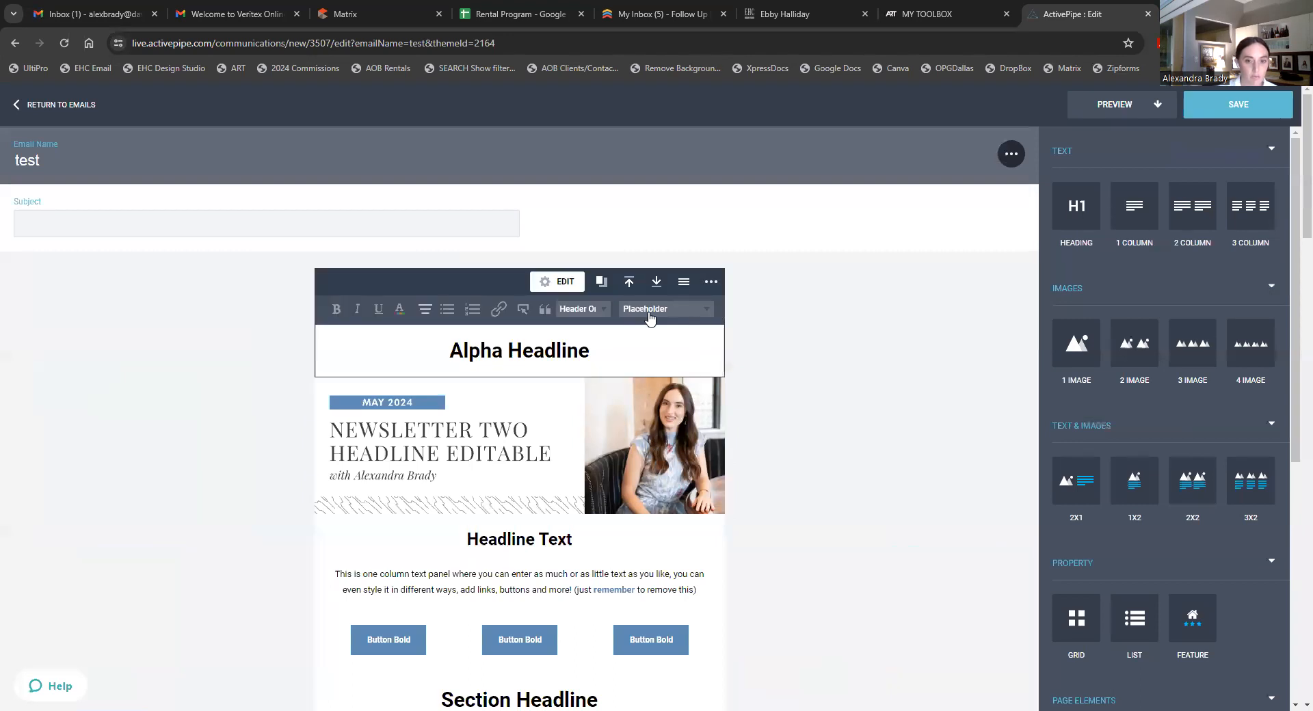
{"action": "left_click", "coordinate": [712, 283]}
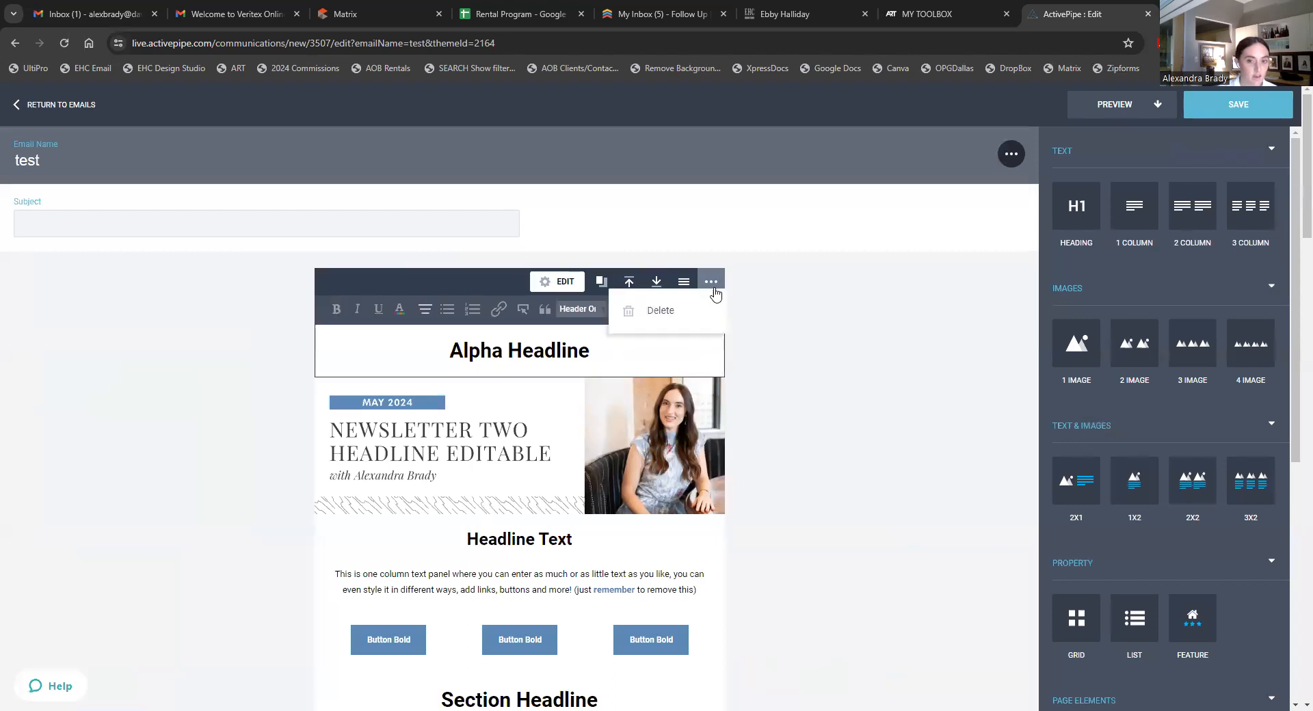
{"action": "left_click", "coordinate": [684, 311]}
{"action": "left_click", "coordinate": [711, 260]}
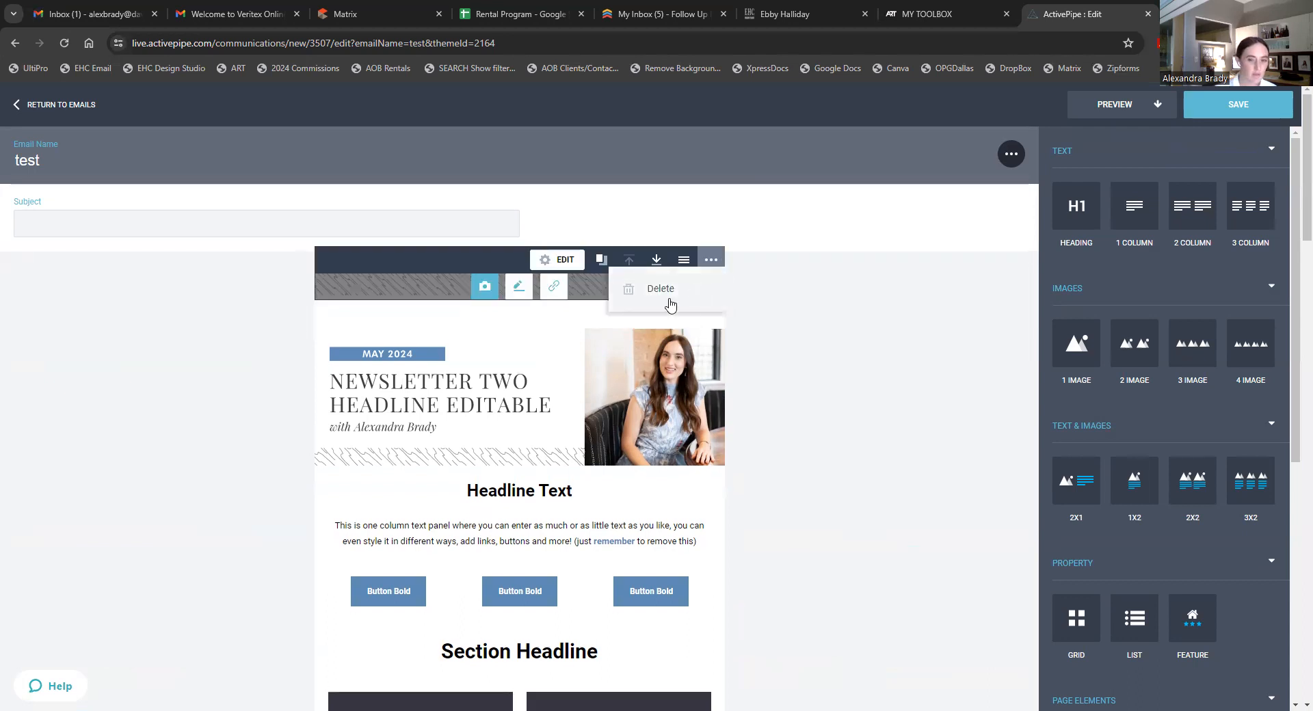
{"action": "left_click", "coordinate": [667, 299]}
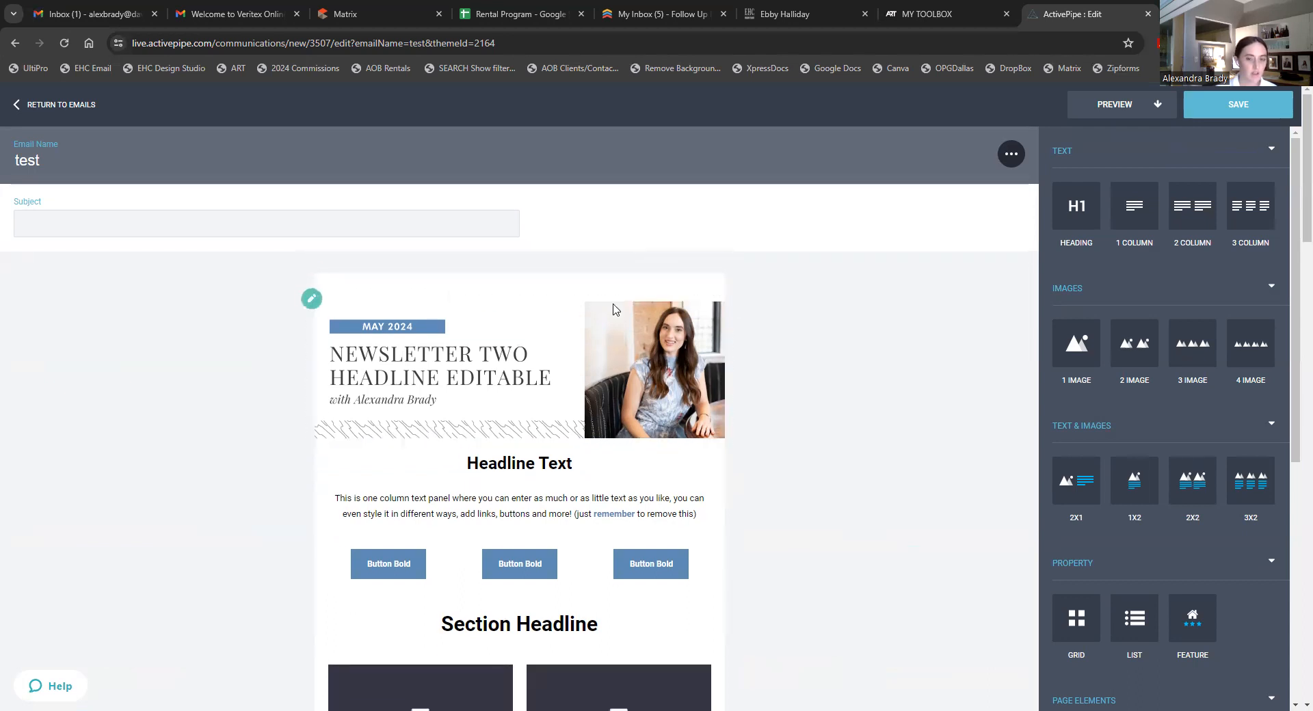
{"action": "left_click", "coordinate": [705, 269]}
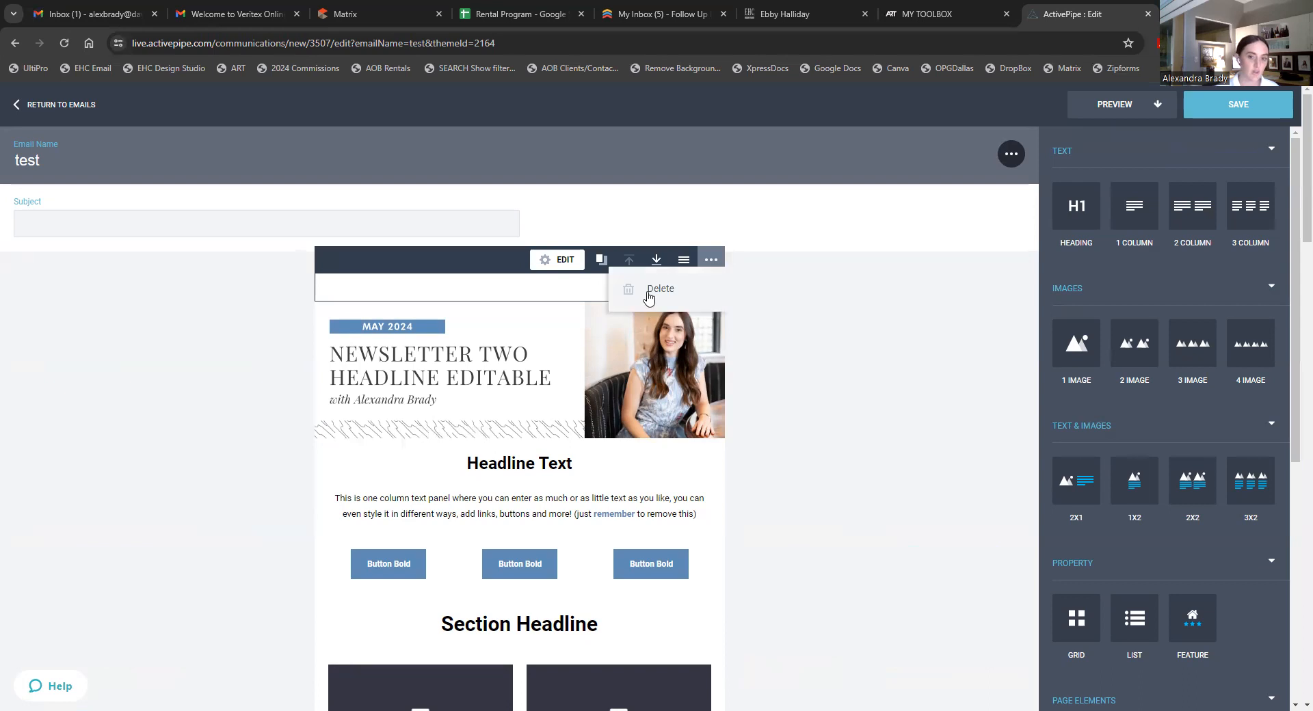
{"action": "left_click", "coordinate": [649, 299]}
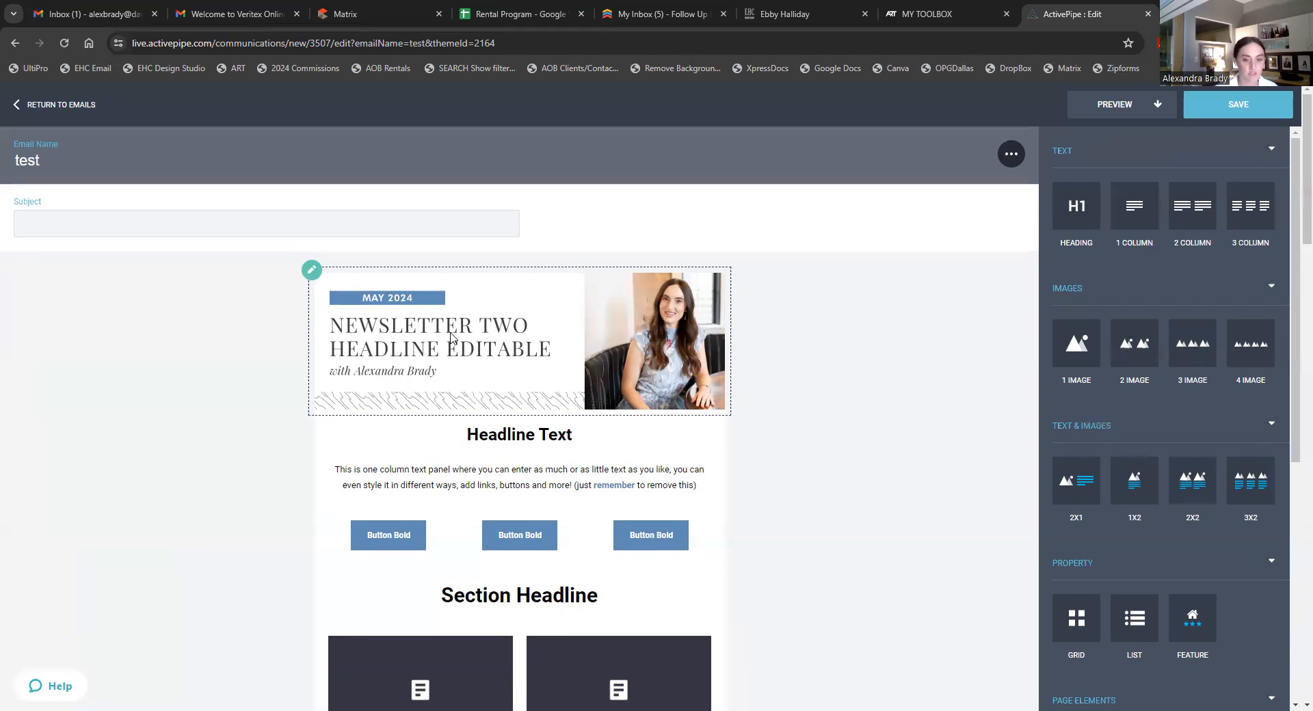
- Select the property grid block lower in the email, then switch back to EHC Design Studio
{"action": "scroll", "coordinate": [484, 375], "scroll_direction": "down", "scroll_amount": 3}
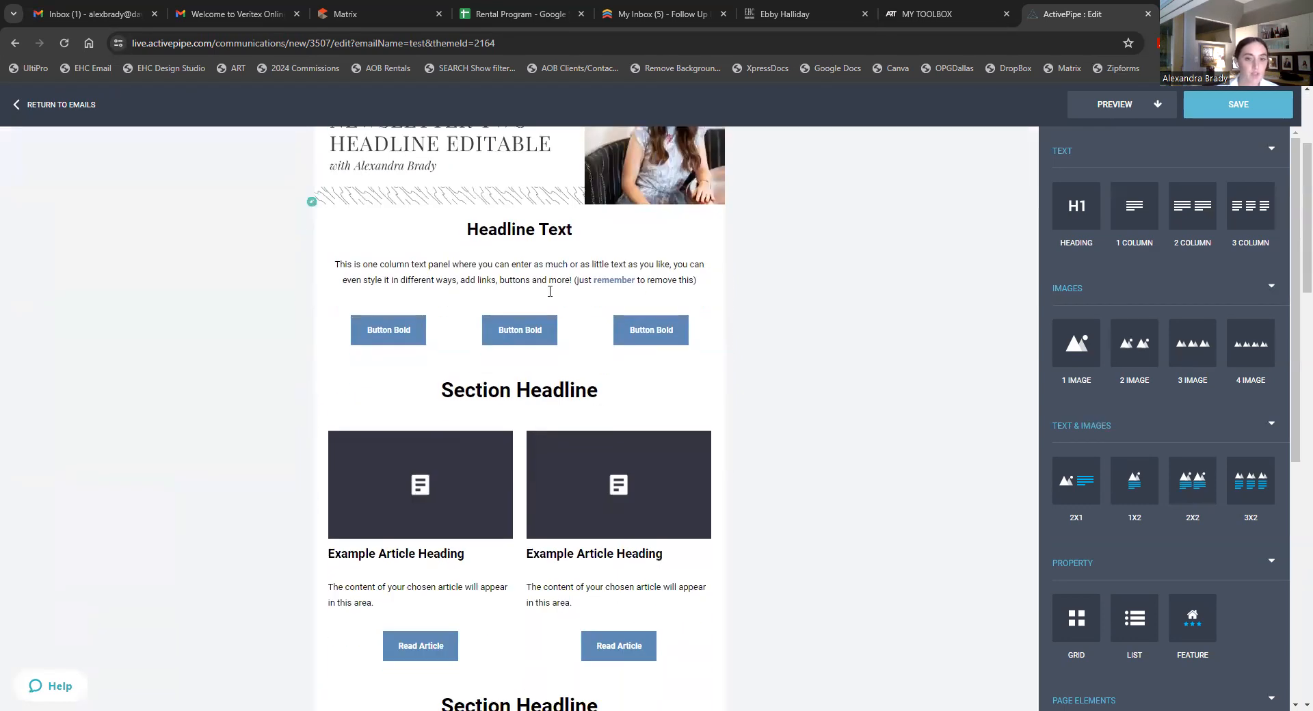
{"action": "scroll", "coordinate": [593, 421], "scroll_direction": "down", "scroll_amount": 10}
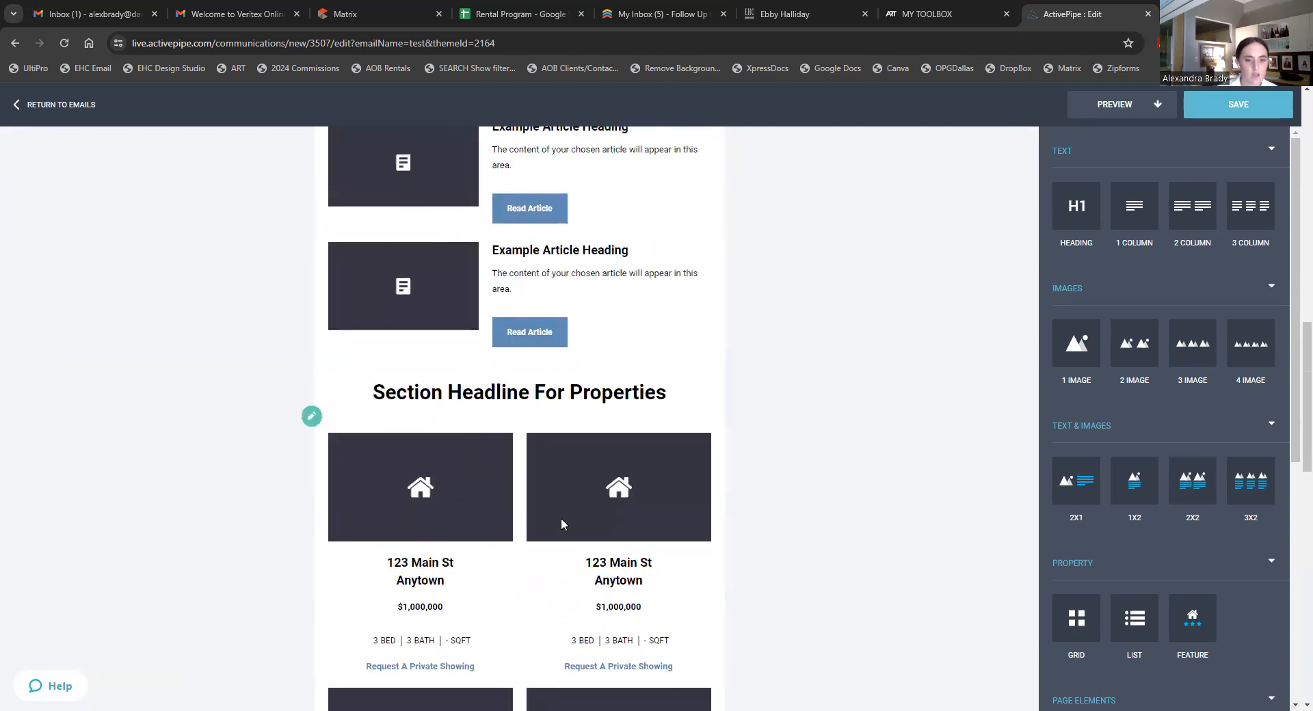
{"action": "scroll", "coordinate": [610, 470], "scroll_direction": "down", "scroll_amount": 1}
{"action": "left_click", "coordinate": [614, 448]}
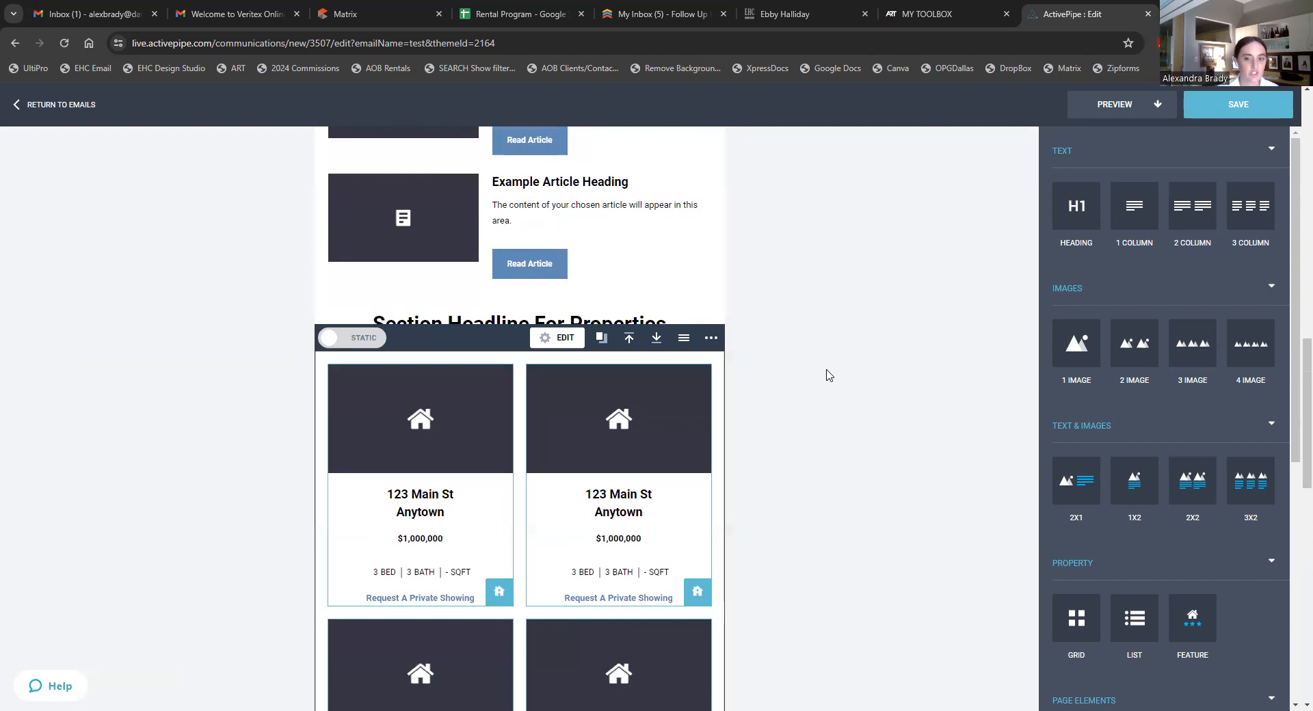
{"action": "left_click", "coordinate": [709, 389]}
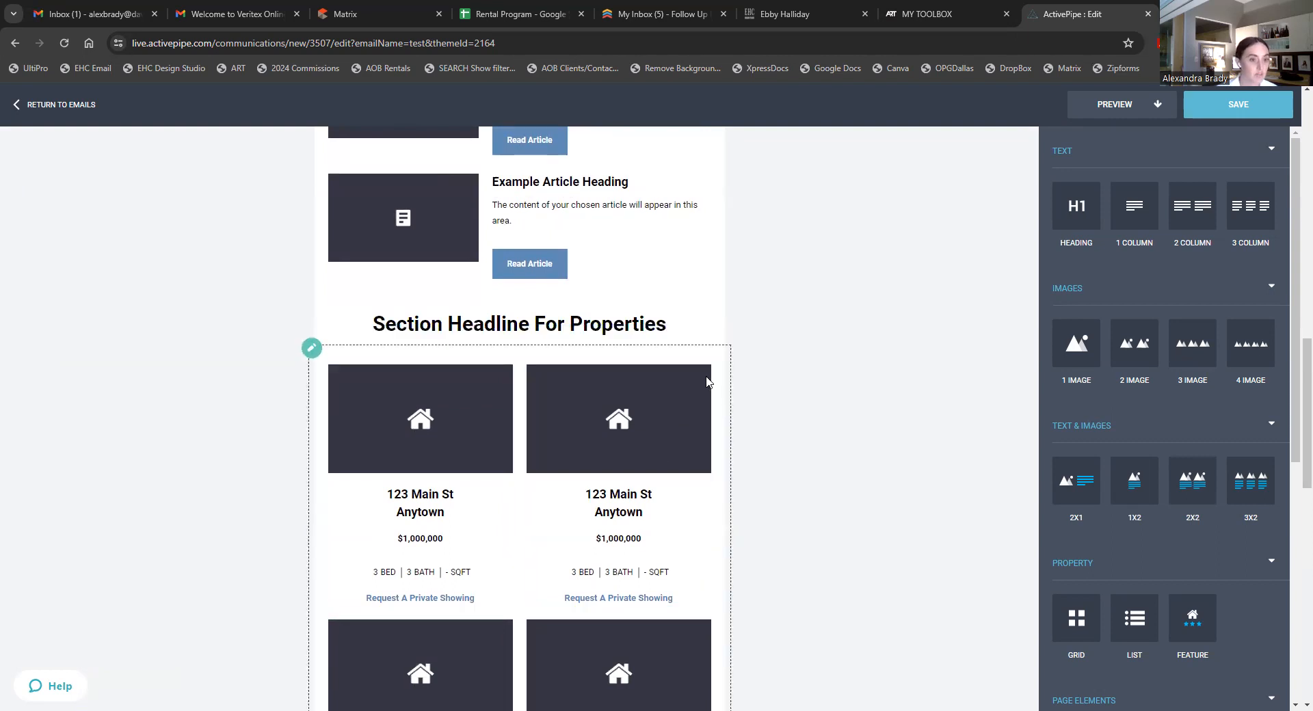
{"action": "left_click", "coordinate": [707, 382]}
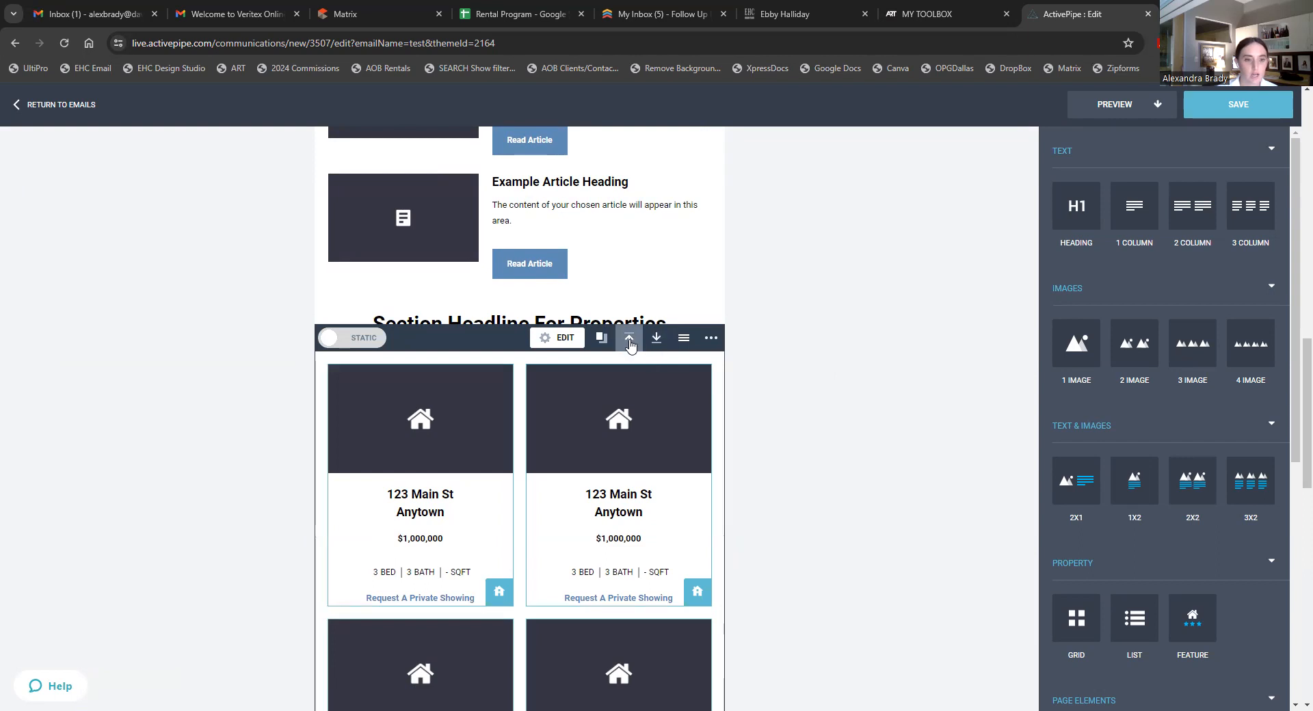
{"action": "left_click", "coordinate": [802, 14]}
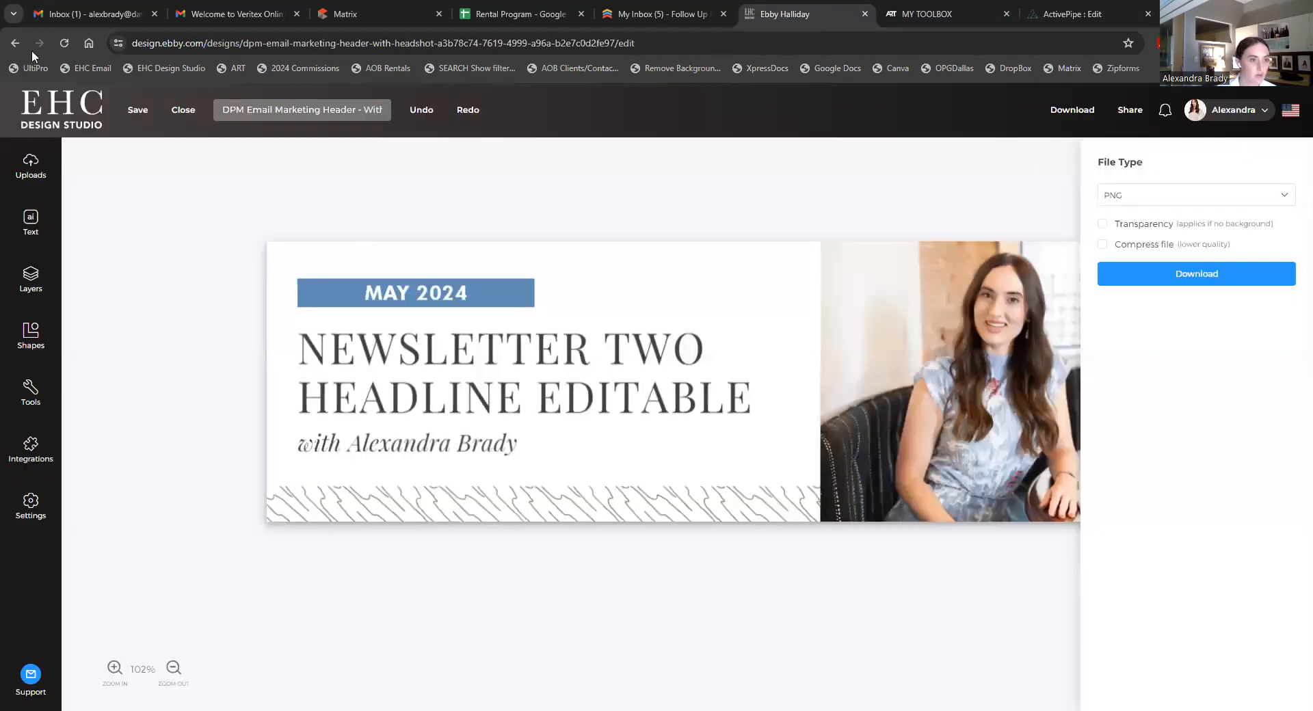
- Create a White Marble divider reading 'AVAILABLE IN OAK LAWN' and download it as PNG
{"action": "left_click", "coordinate": [15, 43]}
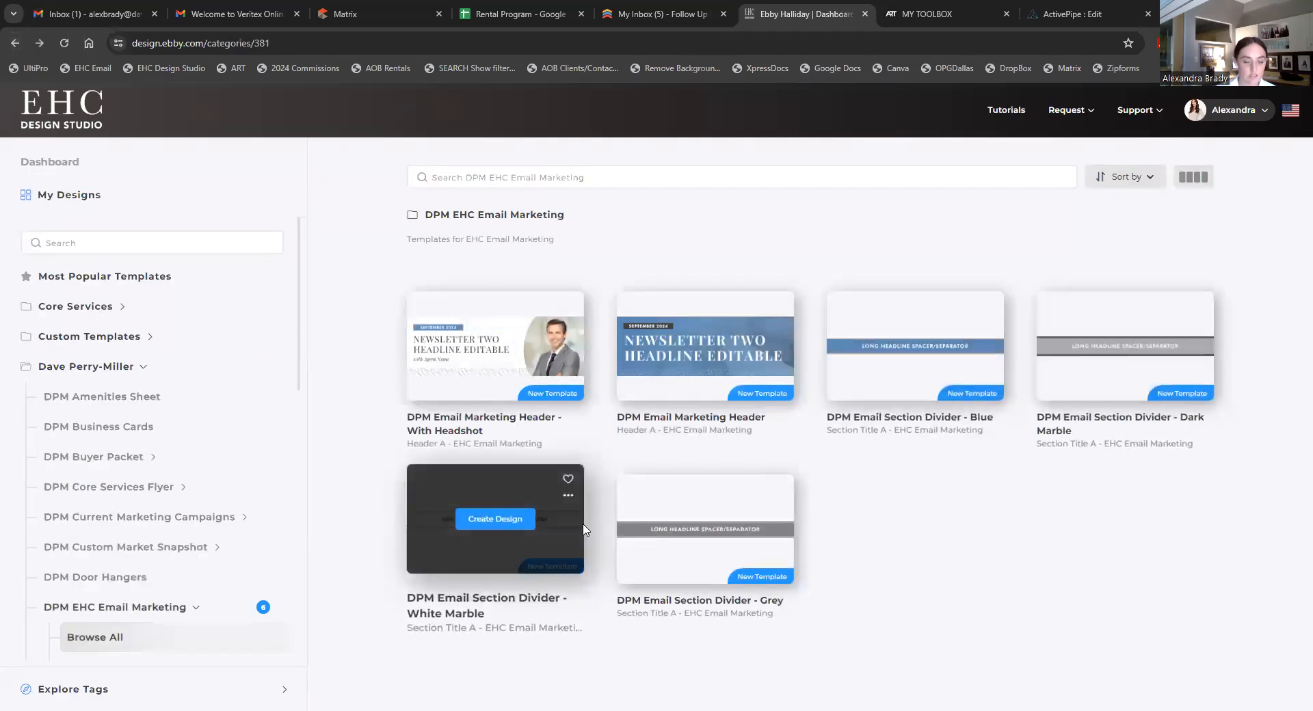
{"action": "left_click", "coordinate": [506, 519]}
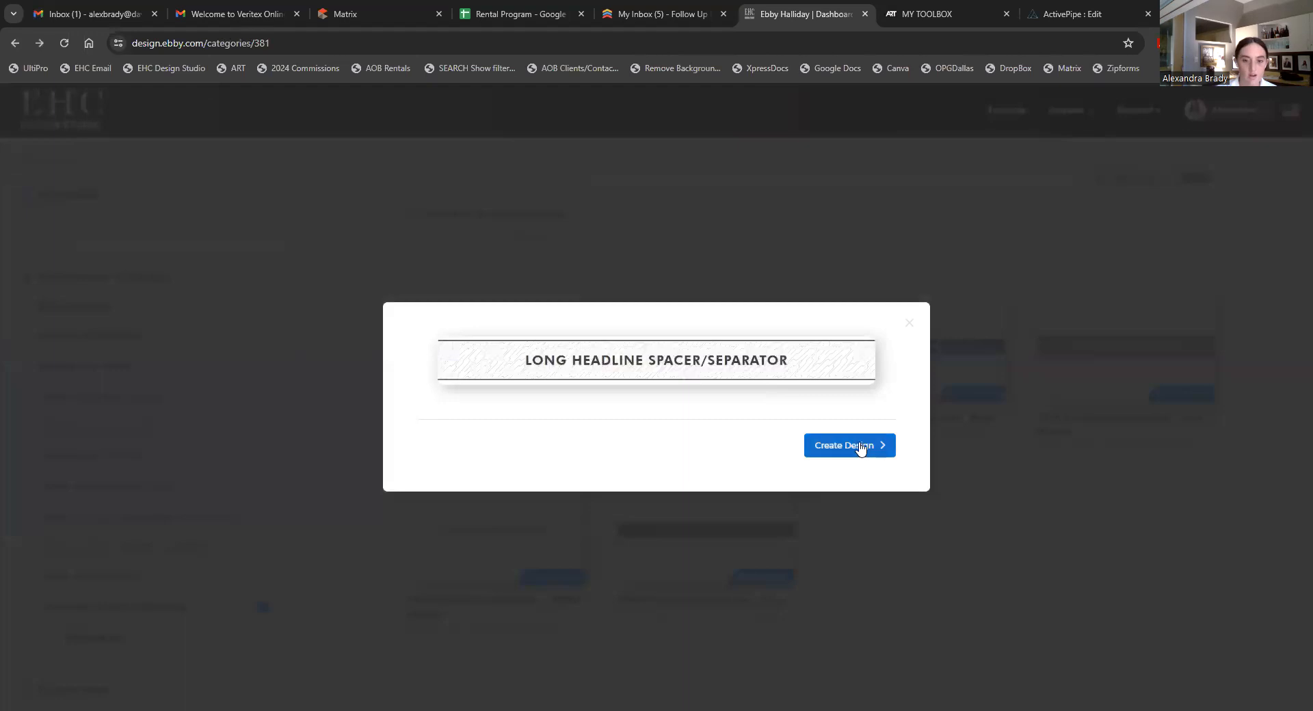
{"action": "left_click", "coordinate": [860, 446]}
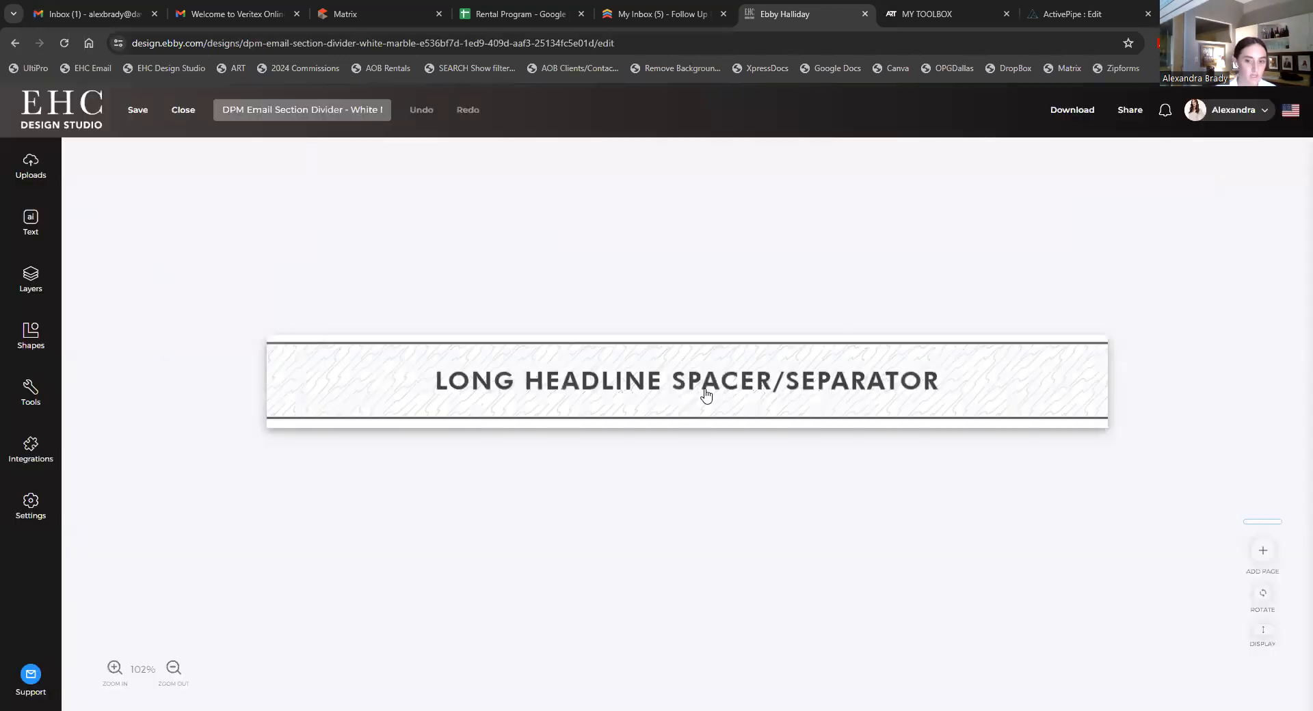
{"action": "double_click", "coordinate": [705, 391]}
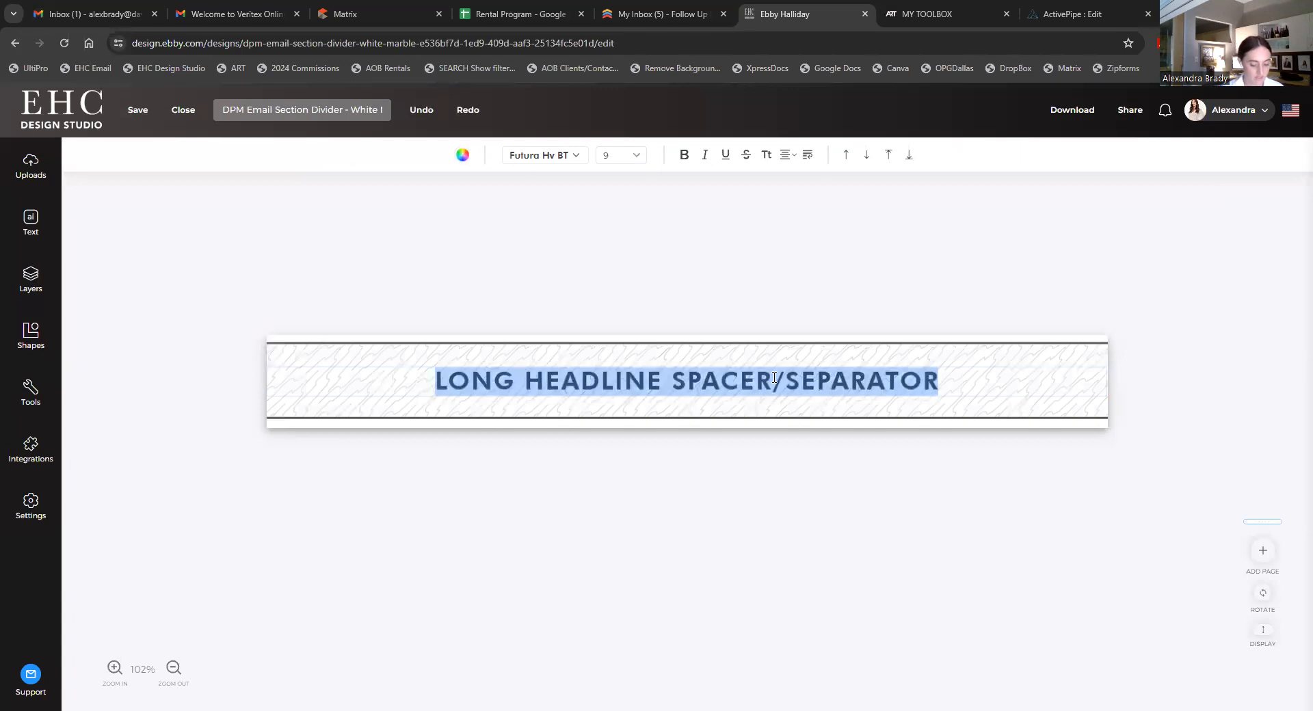
{"action": "type", "text": "AVAILABLE IN OAK LAWN"}
{"action": "left_click", "coordinate": [1074, 108]}
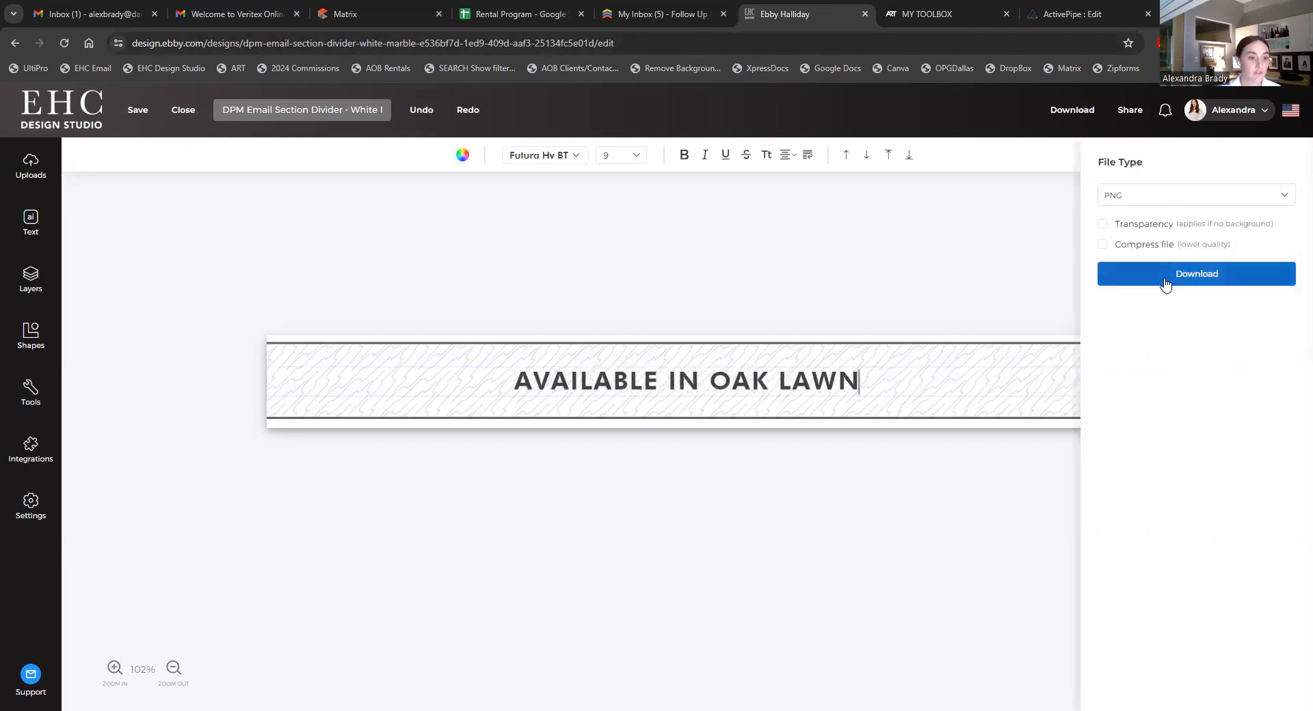
{"action": "left_click", "coordinate": [1165, 282]}
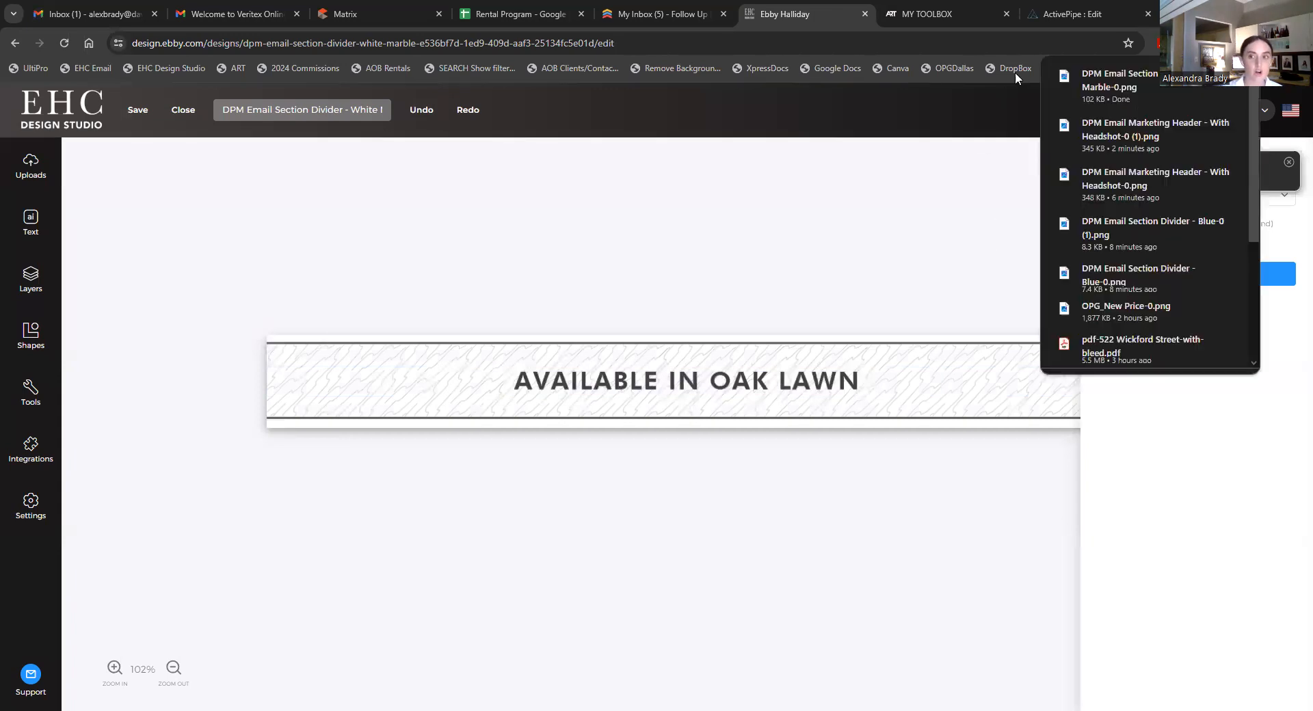
- In the ActivePipe email, delete the properties headline and add a single-image block above the property grid
{"action": "left_click", "coordinate": [1044, 22]}
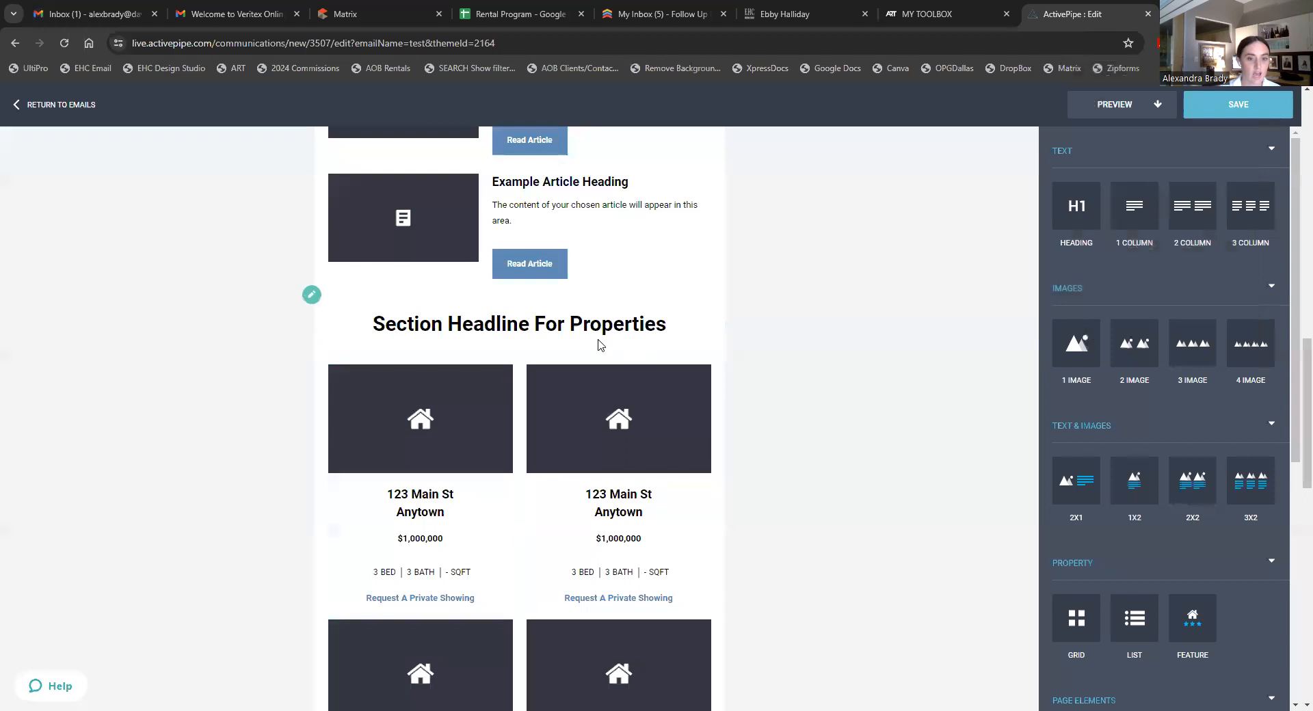
{"action": "left_click", "coordinate": [576, 328]}
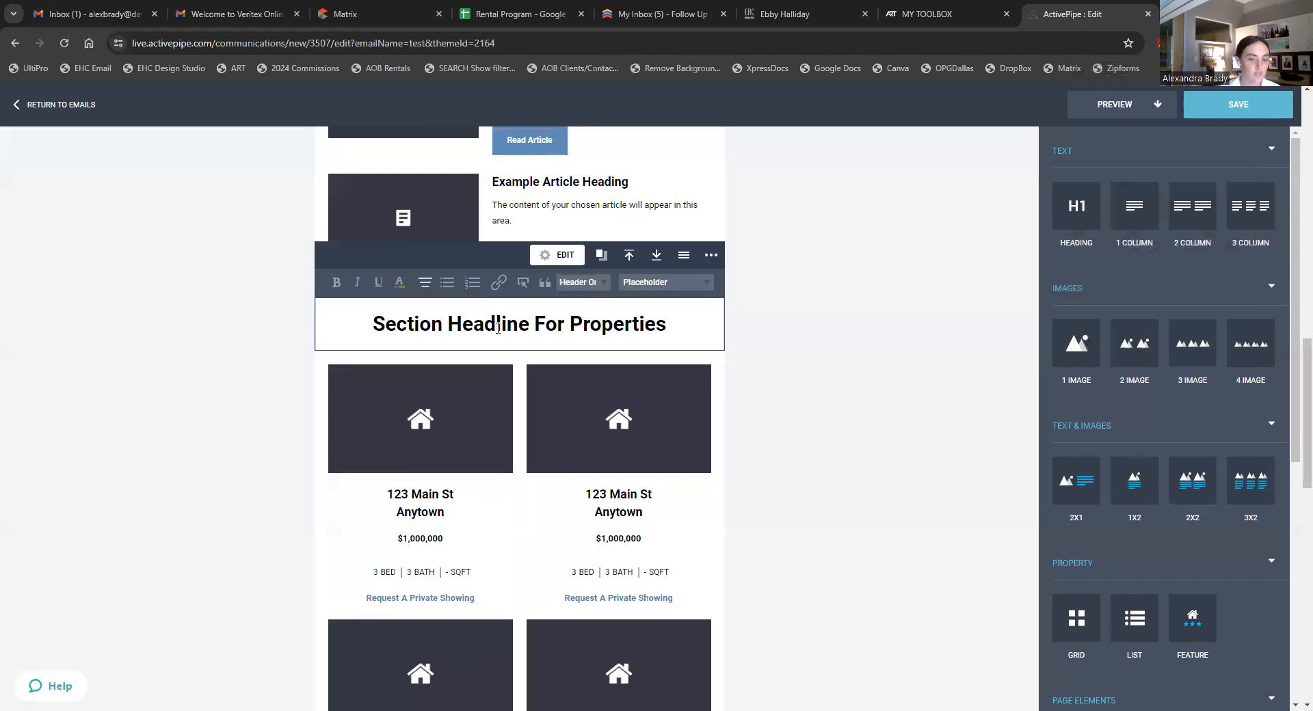
{"action": "left_click", "coordinate": [710, 269]}
{"action": "left_click", "coordinate": [708, 290]}
{"action": "left_click_drag", "start_coordinate": [1078, 342], "coordinate": [530, 298]}
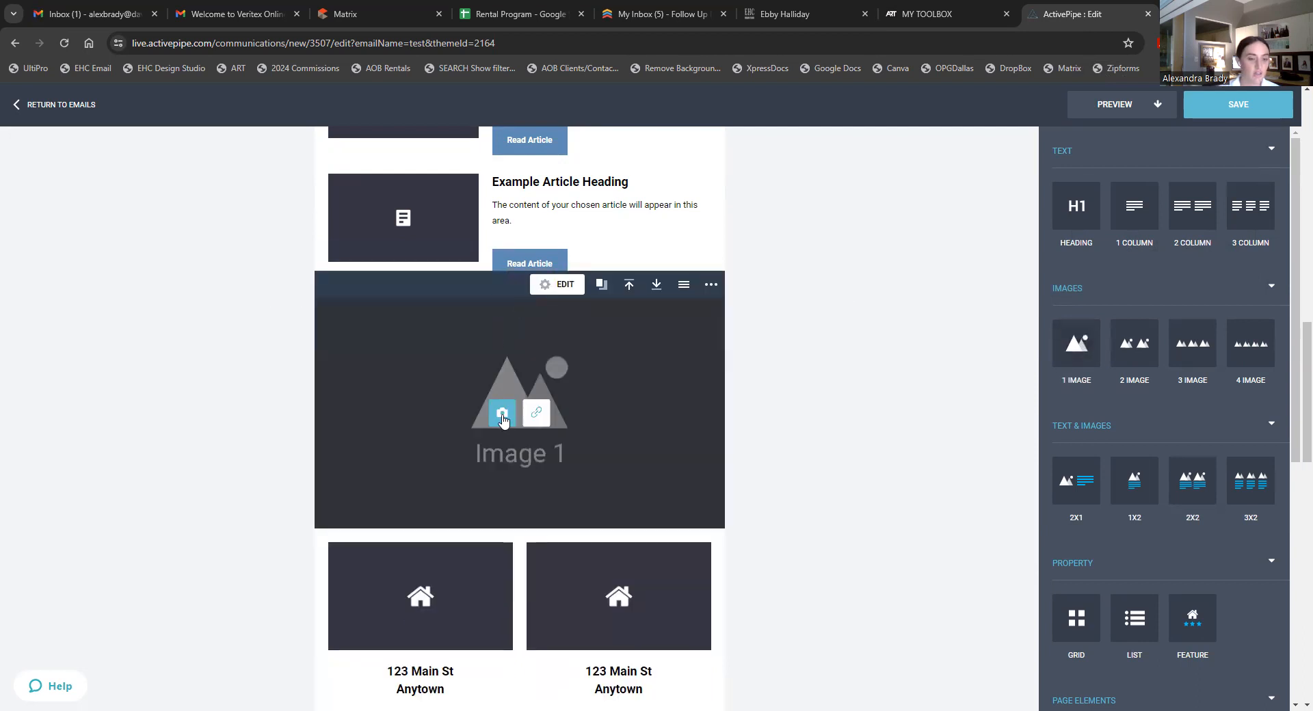
- Upload the White Marble divider PNG and place it in the new image block
{"action": "left_click", "coordinate": [505, 416]}
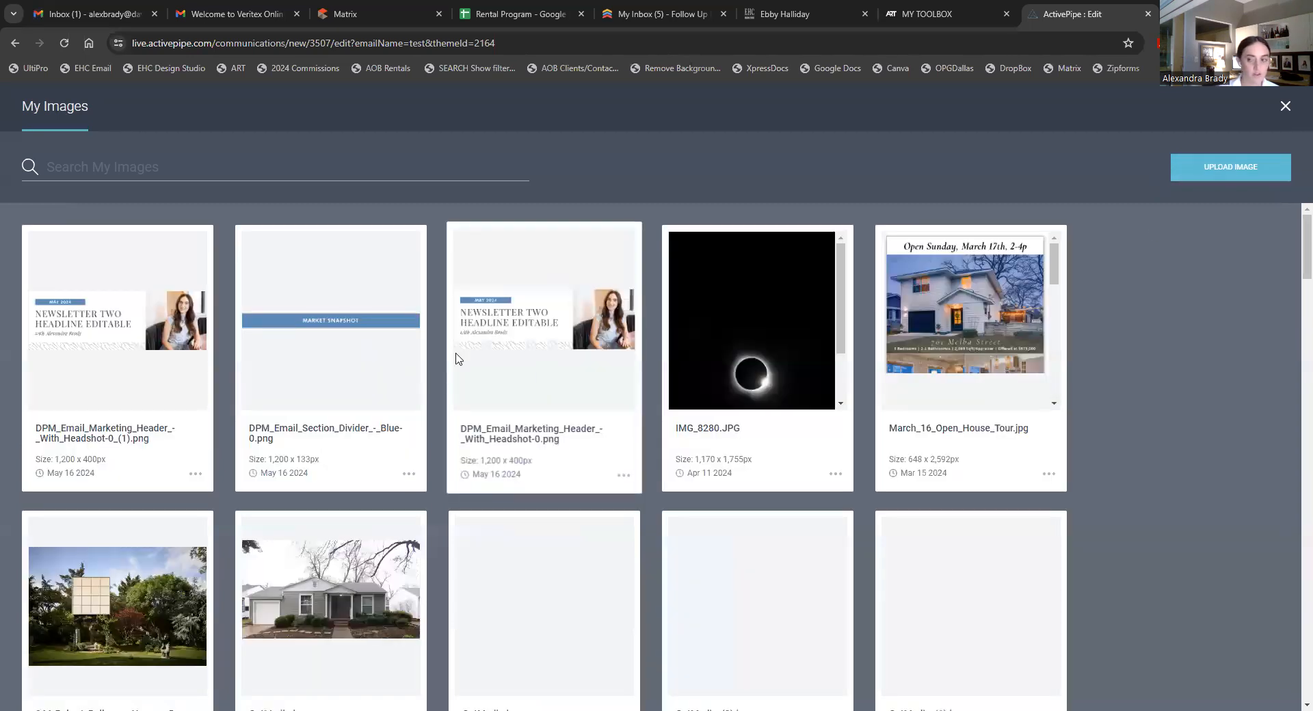
{"action": "left_click", "coordinate": [1258, 169]}
{"action": "double_click", "coordinate": [495, 342]}
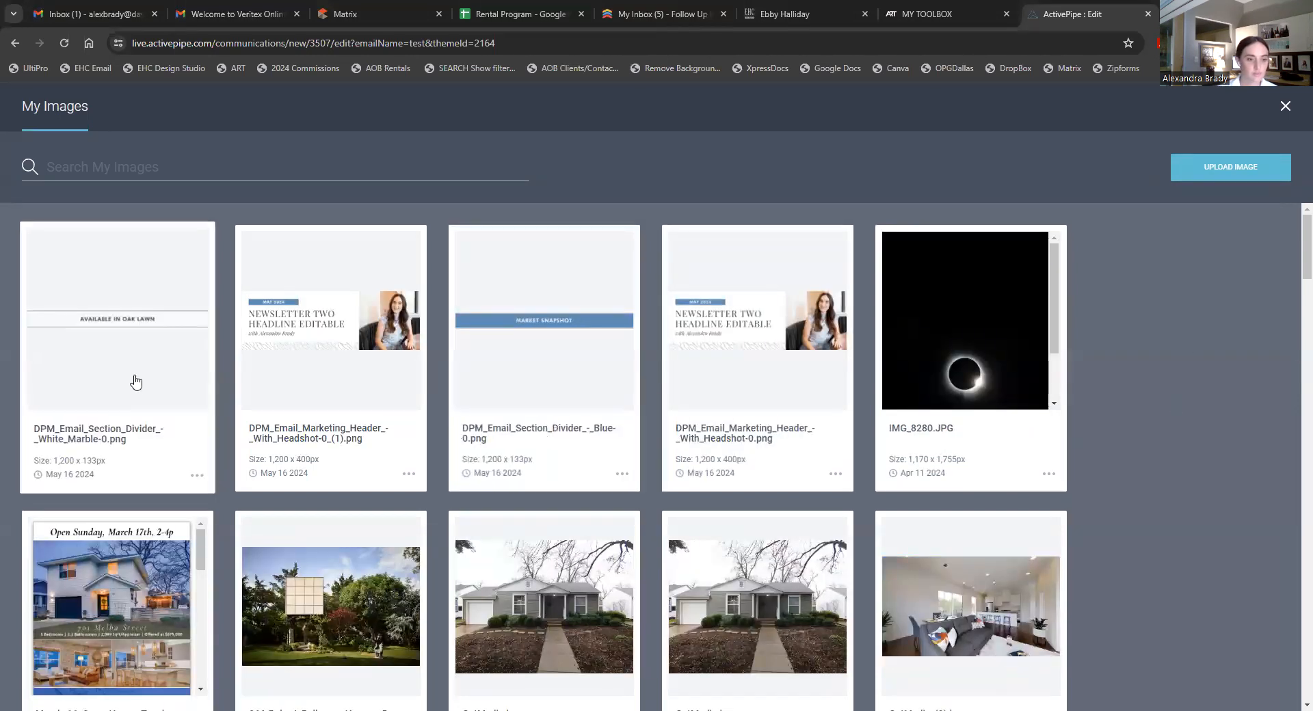
{"action": "left_click", "coordinate": [135, 381]}
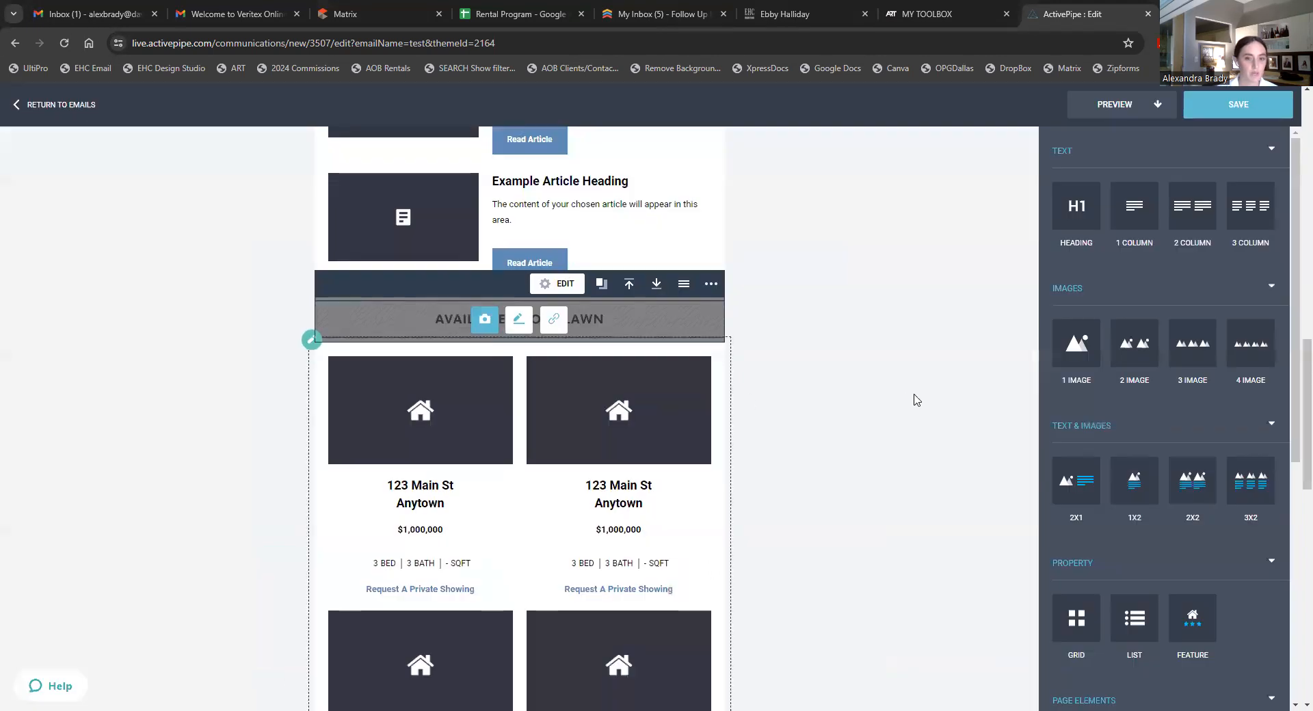
- Move the AVAILABLE IN OAK LAWN divider up until it sits directly under the header
{"action": "left_click", "coordinate": [463, 401]}
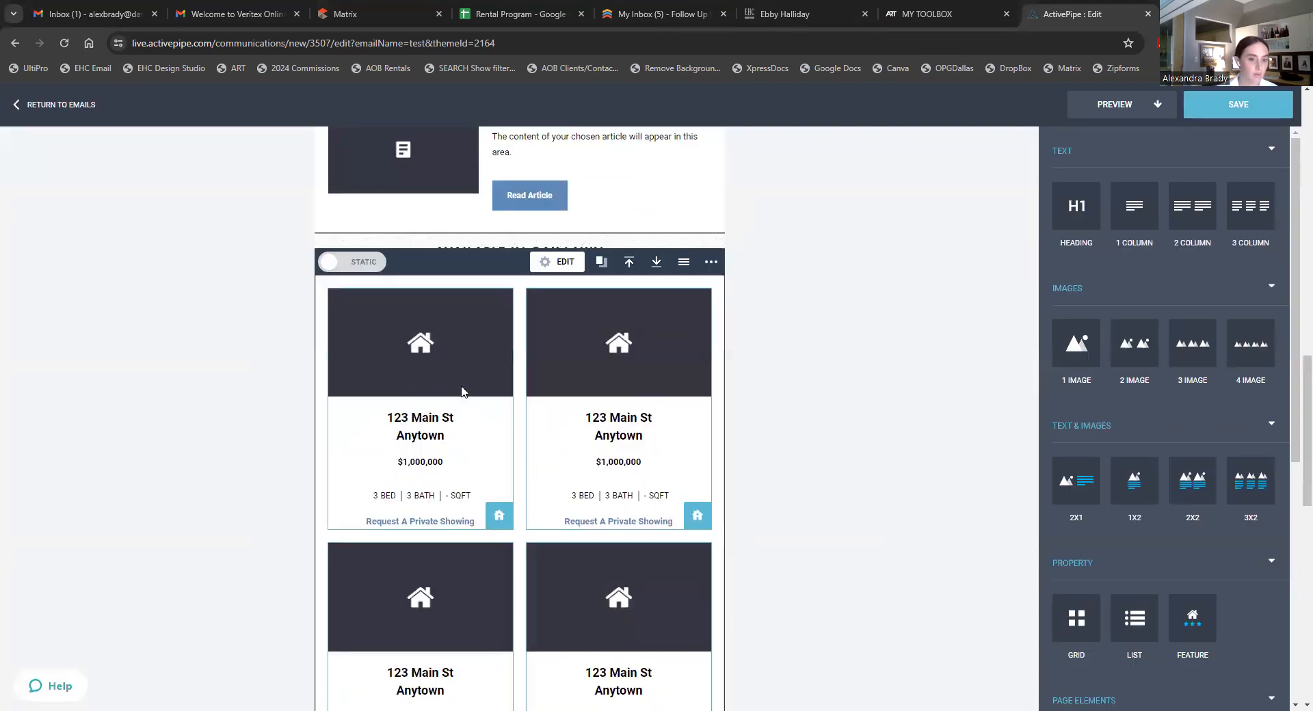
{"action": "scroll", "coordinate": [814, 400], "scroll_direction": "up", "scroll_amount": 3}
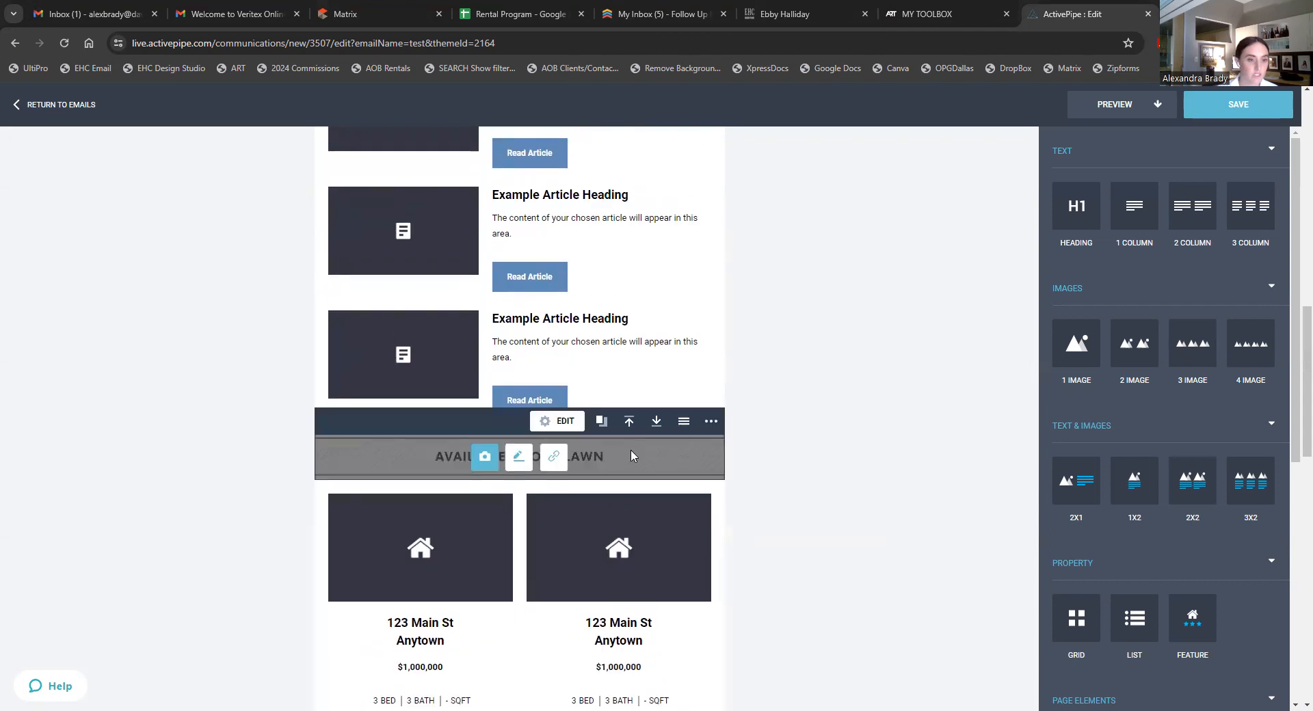
{"action": "scroll", "coordinate": [632, 486], "scroll_direction": "up", "scroll_amount": 1}
{"action": "left_click", "coordinate": [631, 491]}
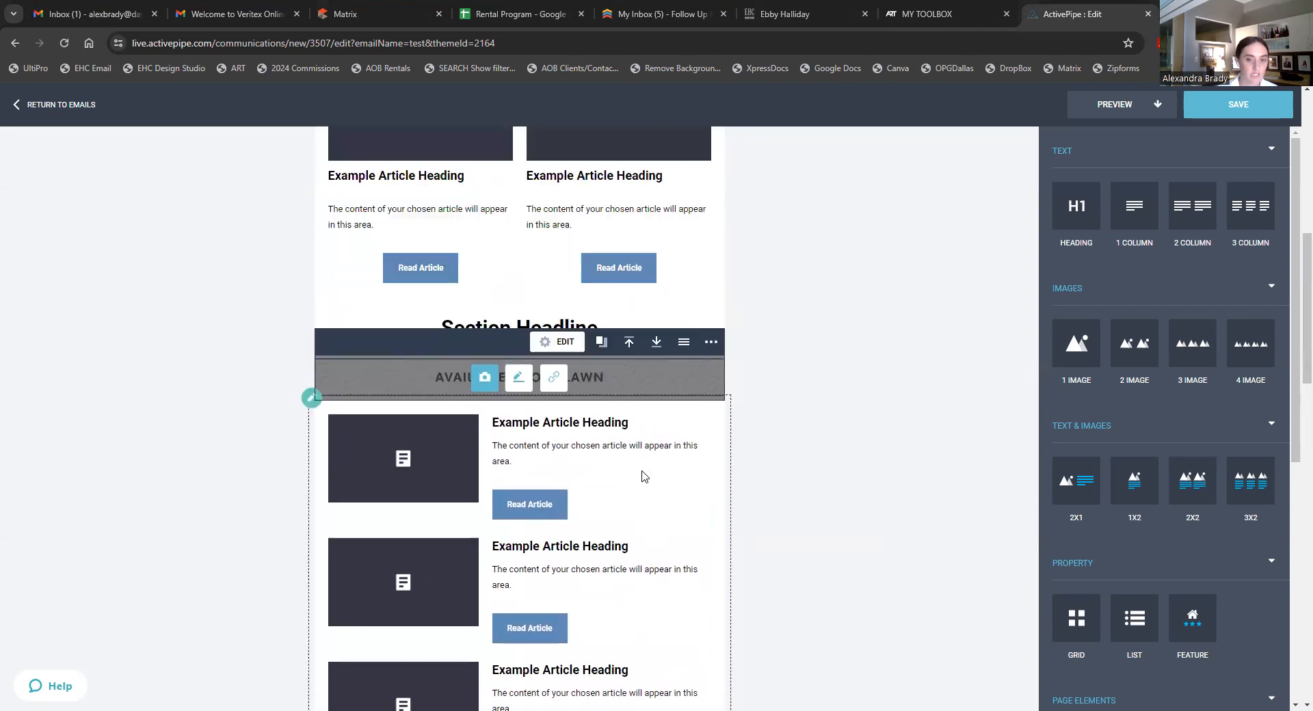
{"action": "scroll", "coordinate": [636, 493], "scroll_direction": "up", "scroll_amount": 5}
{"action": "scroll", "coordinate": [625, 507], "scroll_direction": "down", "scroll_amount": 3}
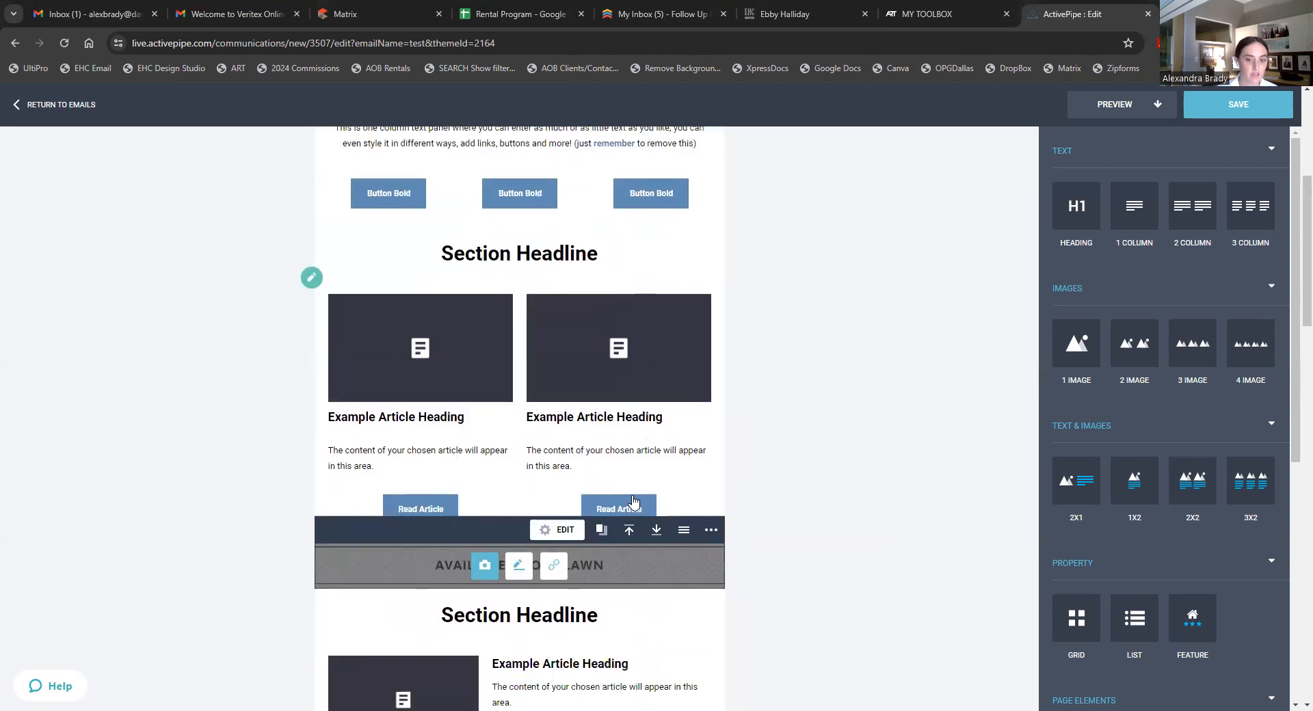
{"action": "left_click", "coordinate": [628, 531]}
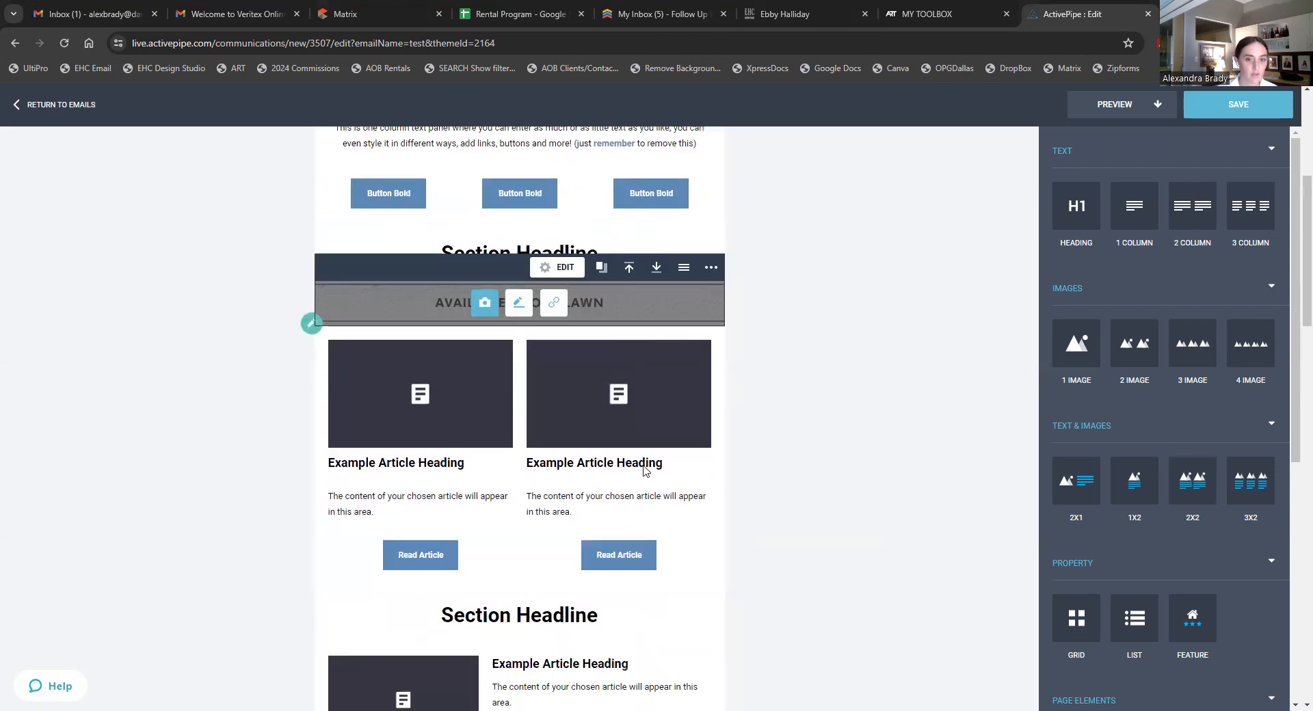
{"action": "left_click", "coordinate": [628, 274]}
{"action": "scroll", "coordinate": [628, 280], "scroll_direction": "up", "scroll_amount": 3}
{"action": "left_click", "coordinate": [628, 356]}
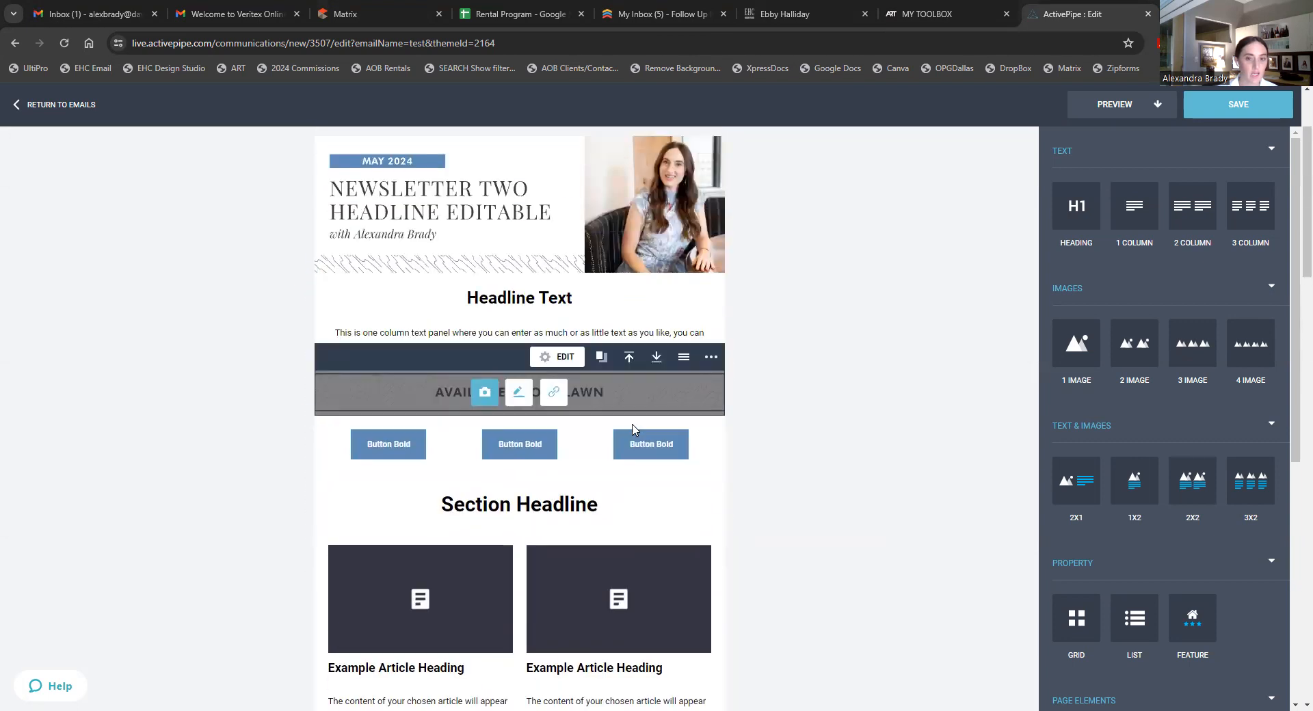
{"action": "left_click", "coordinate": [625, 363]}
- Move the property grid up past the articles, Section Headline and buttons row to beneath the divider
{"action": "scroll", "coordinate": [869, 458], "scroll_direction": "down", "scroll_amount": 5}
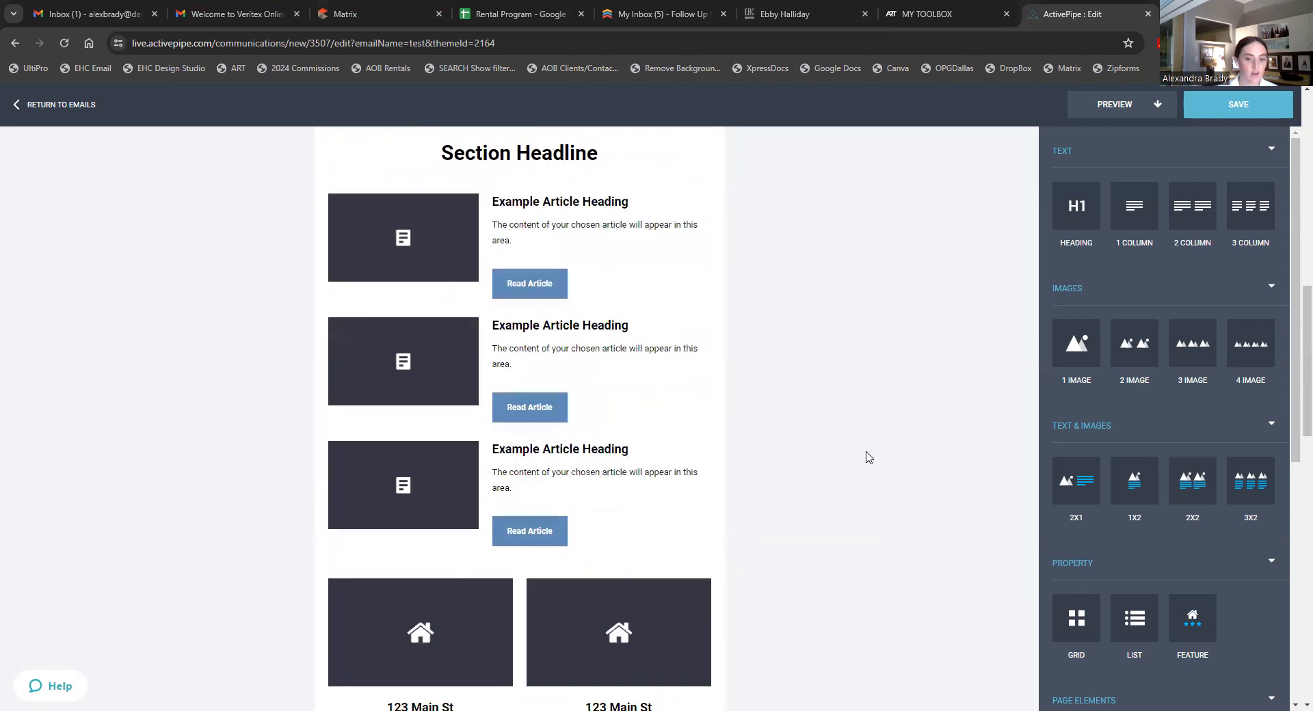
{"action": "scroll", "coordinate": [869, 458], "scroll_direction": "down", "scroll_amount": 6}
{"action": "scroll", "coordinate": [648, 383], "scroll_direction": "up", "scroll_amount": 4}
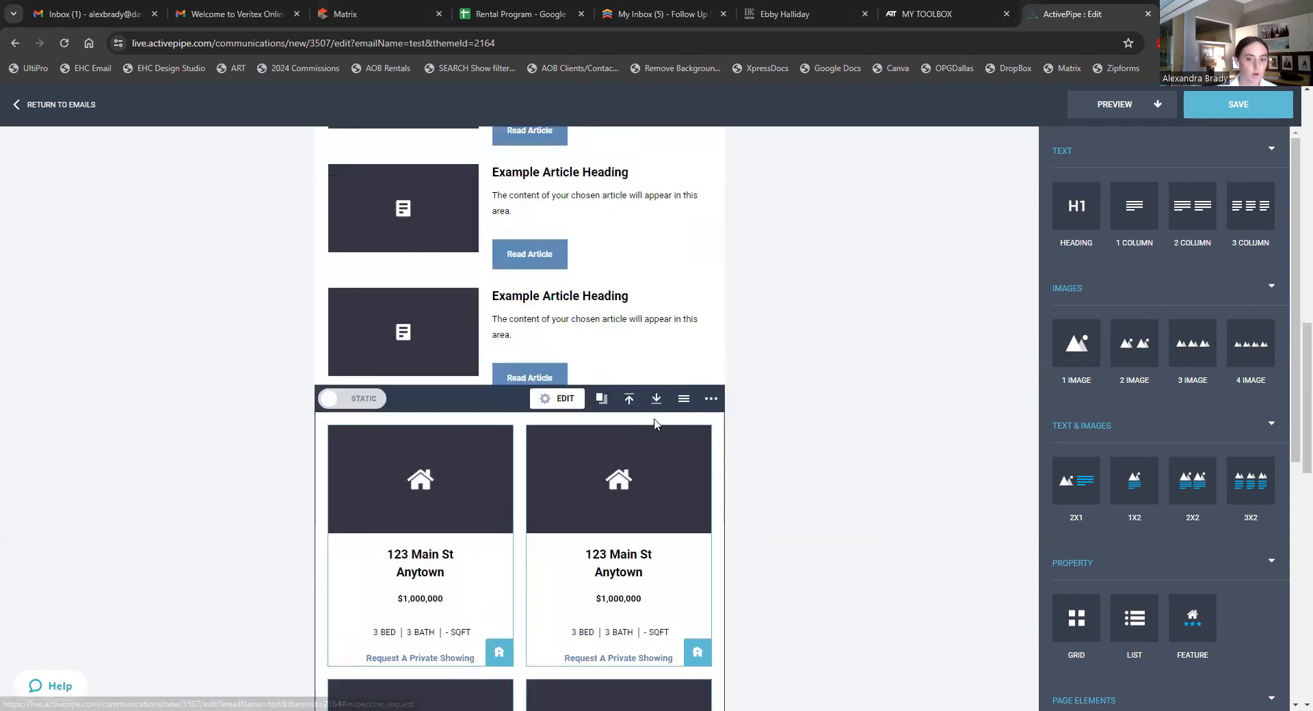
{"action": "left_click", "coordinate": [622, 405]}
{"action": "scroll", "coordinate": [624, 408], "scroll_direction": "up", "scroll_amount": 4}
{"action": "scroll", "coordinate": [624, 472], "scroll_direction": "down", "scroll_amount": 3}
{"action": "left_click", "coordinate": [623, 476]}
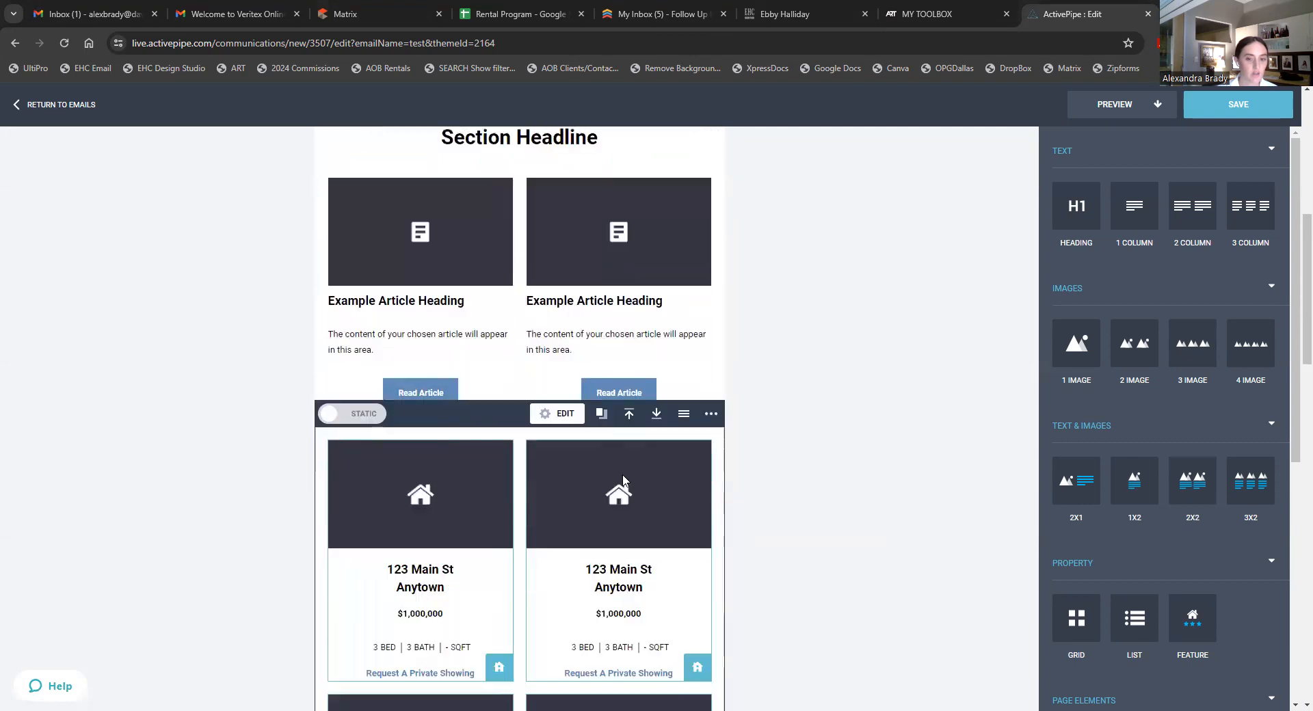
{"action": "left_click", "coordinate": [629, 413]}
{"action": "scroll", "coordinate": [630, 444], "scroll_direction": "up", "scroll_amount": 5}
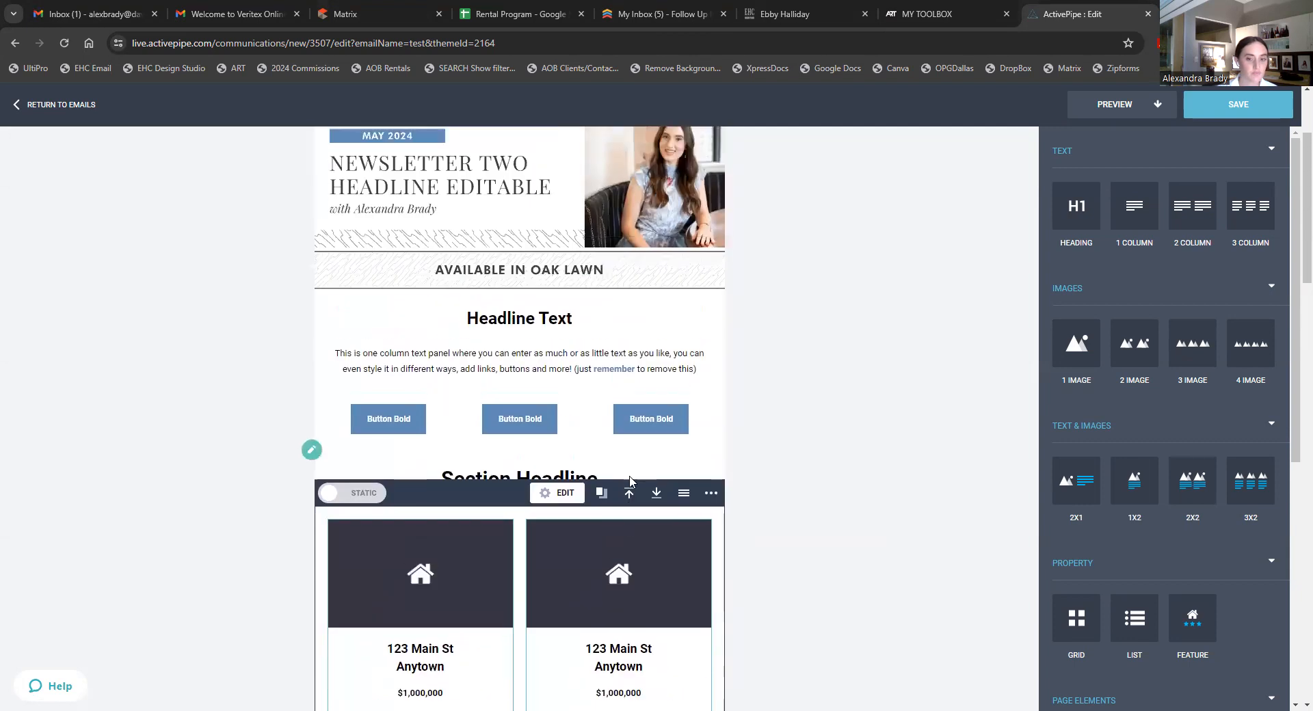
{"action": "left_click", "coordinate": [629, 492]}
{"action": "left_click", "coordinate": [629, 438]}
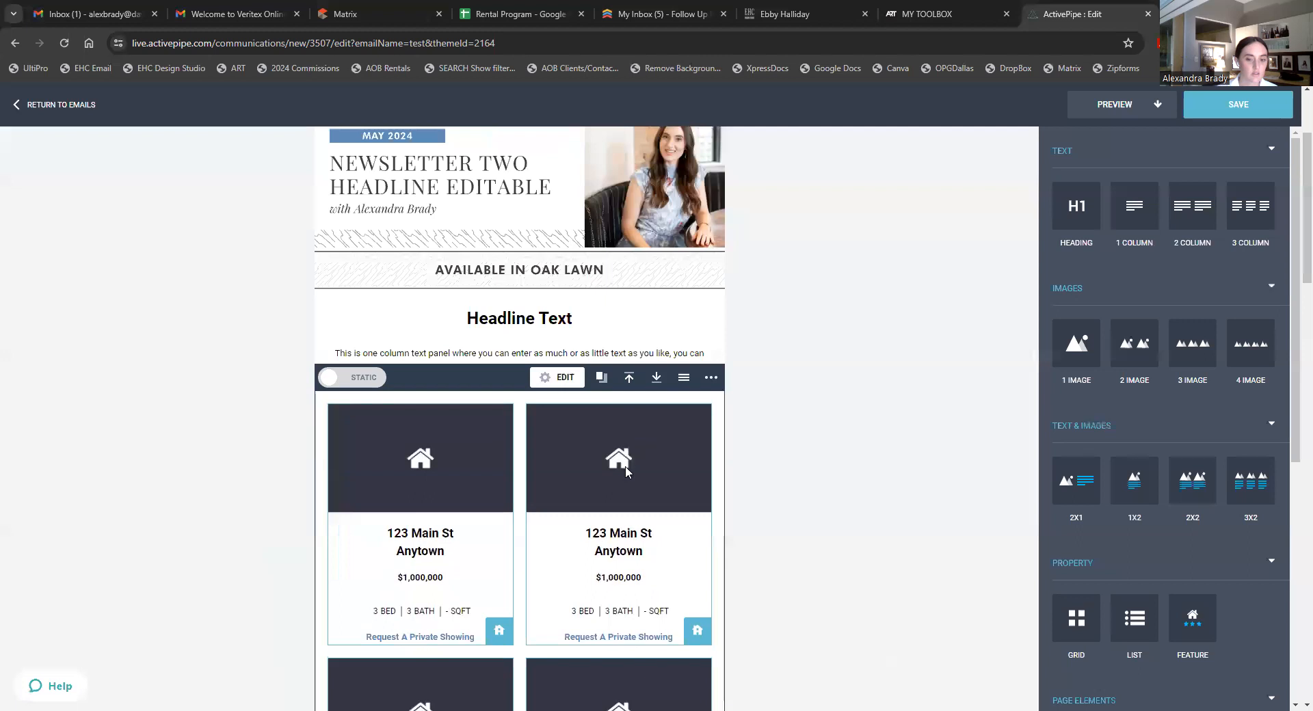
{"action": "left_click", "coordinate": [629, 378]}
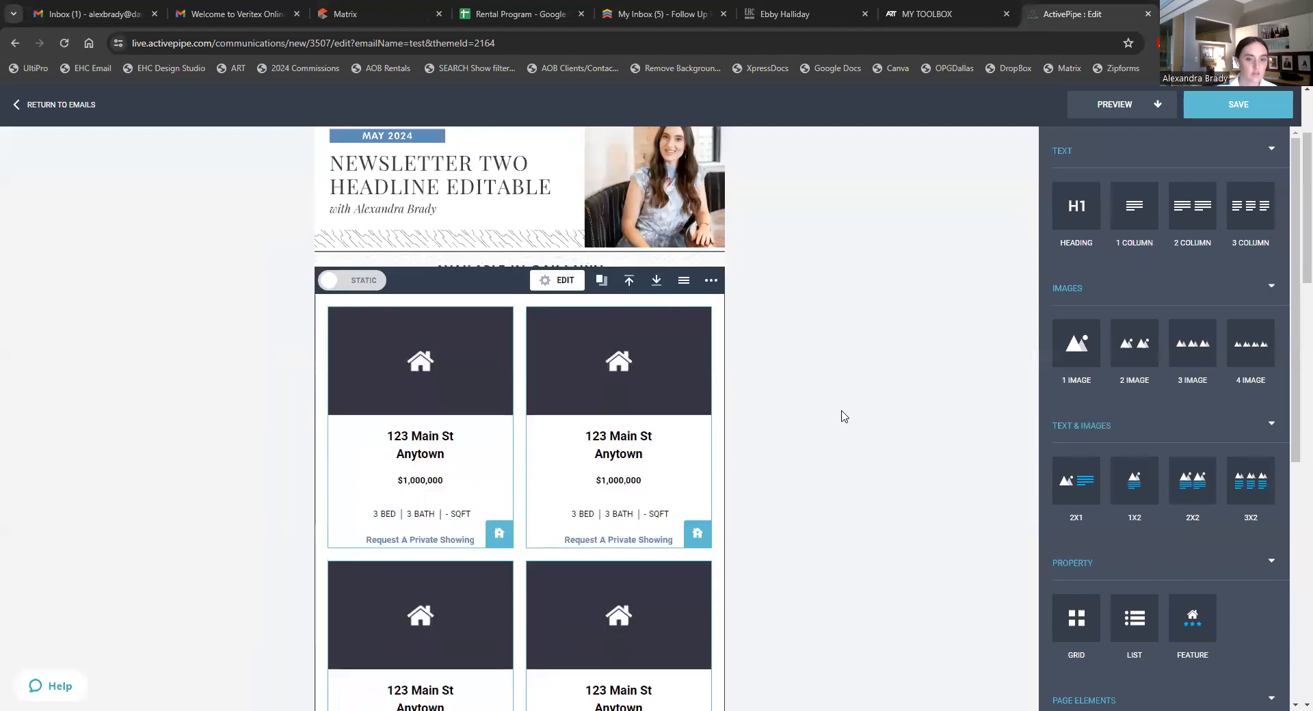
{"action": "left_click", "coordinate": [803, 273]}
{"action": "scroll", "coordinate": [900, 352], "scroll_direction": "up", "scroll_amount": 1}
{"action": "scroll", "coordinate": [900, 352], "scroll_direction": "up", "scroll_amount": 1}
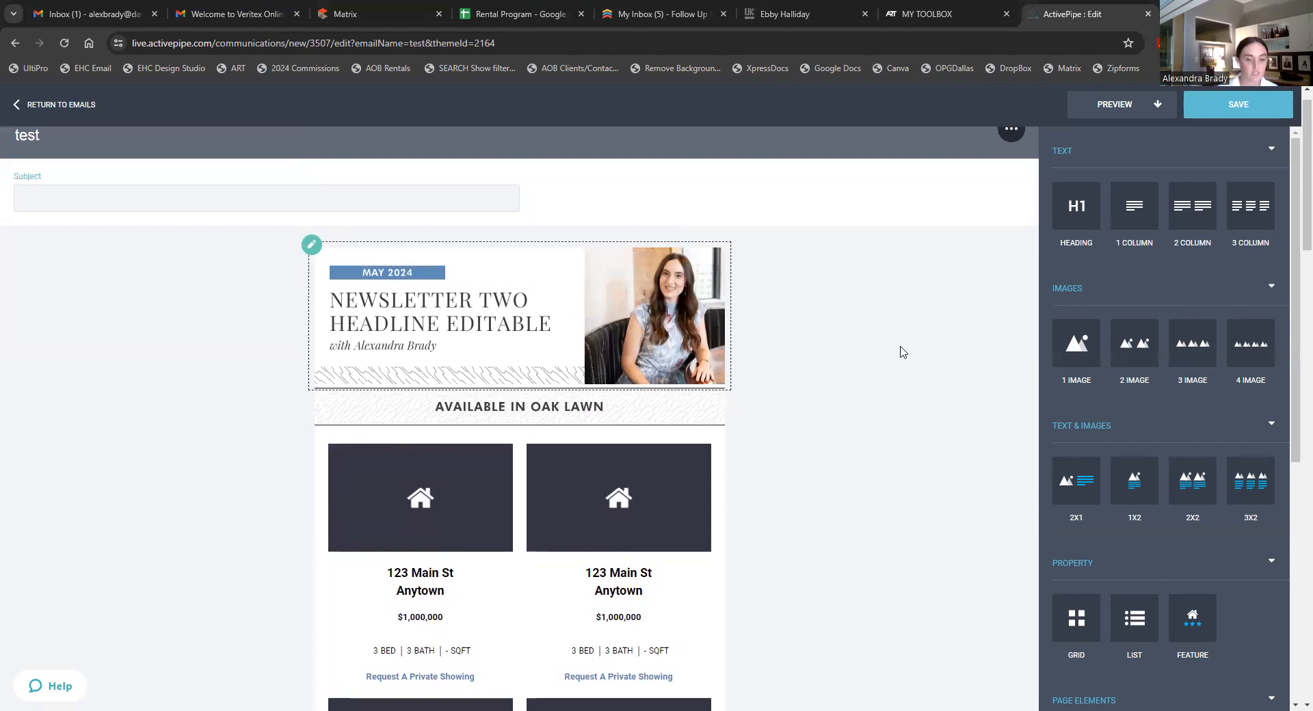
- Delete the Headline Text section from the newsletter
{"action": "scroll", "coordinate": [883, 370], "scroll_direction": "down", "scroll_amount": 7}
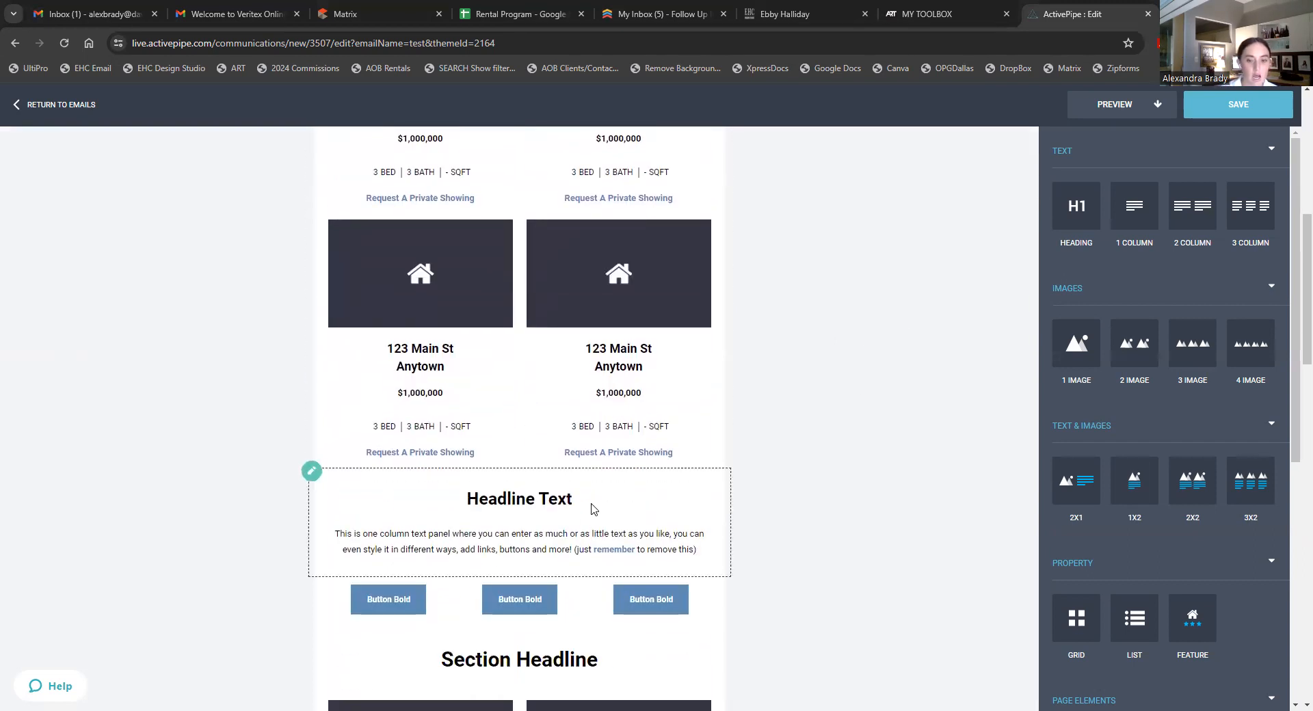
{"action": "left_click", "coordinate": [589, 507]}
{"action": "left_click", "coordinate": [712, 431]}
{"action": "left_click", "coordinate": [698, 464]}
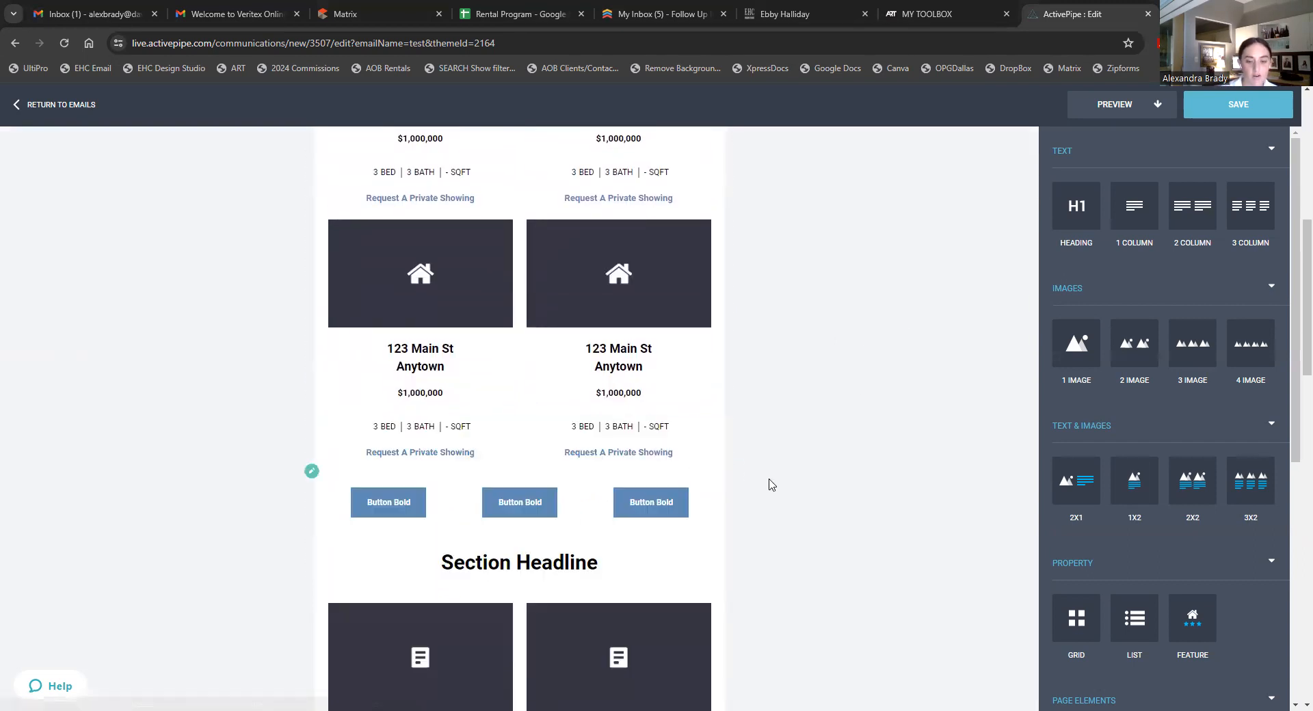
- Add a single-image block below the property rows showing the Market Snapshot image
{"action": "left_click_drag", "start_coordinate": [892, 363], "coordinate": [573, 467]}
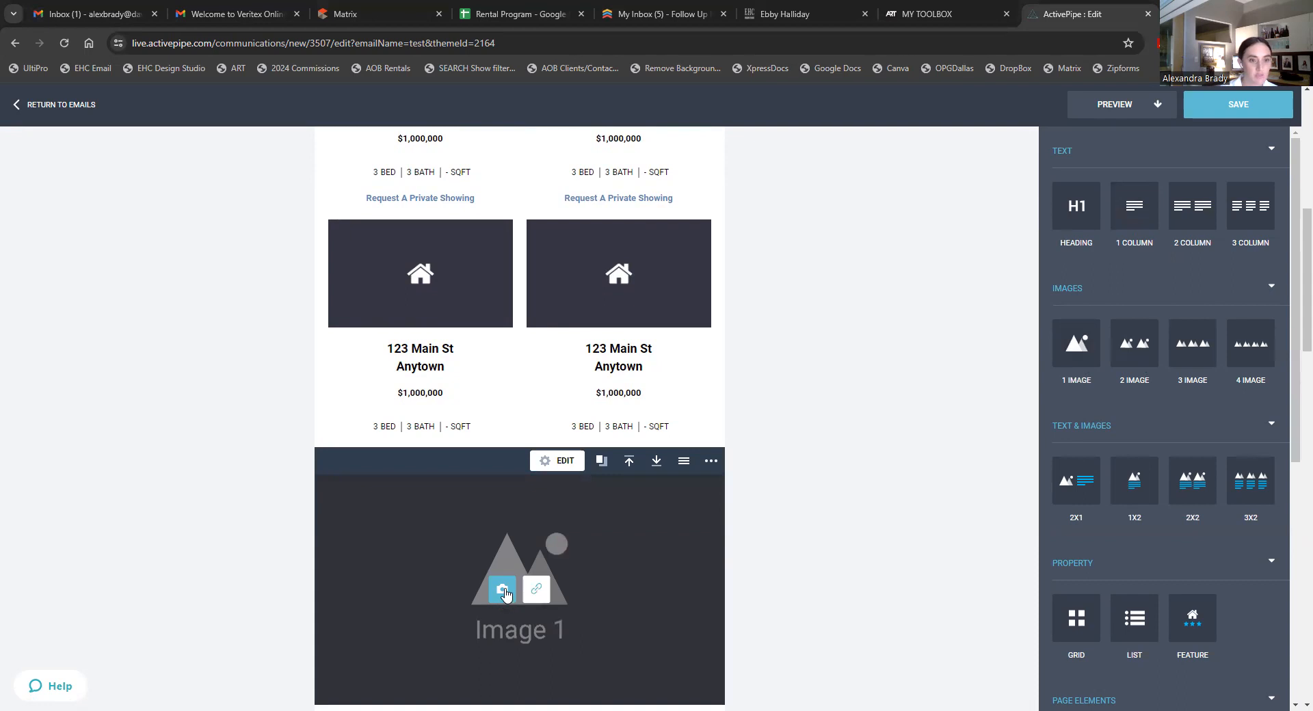
{"action": "left_click", "coordinate": [506, 540]}
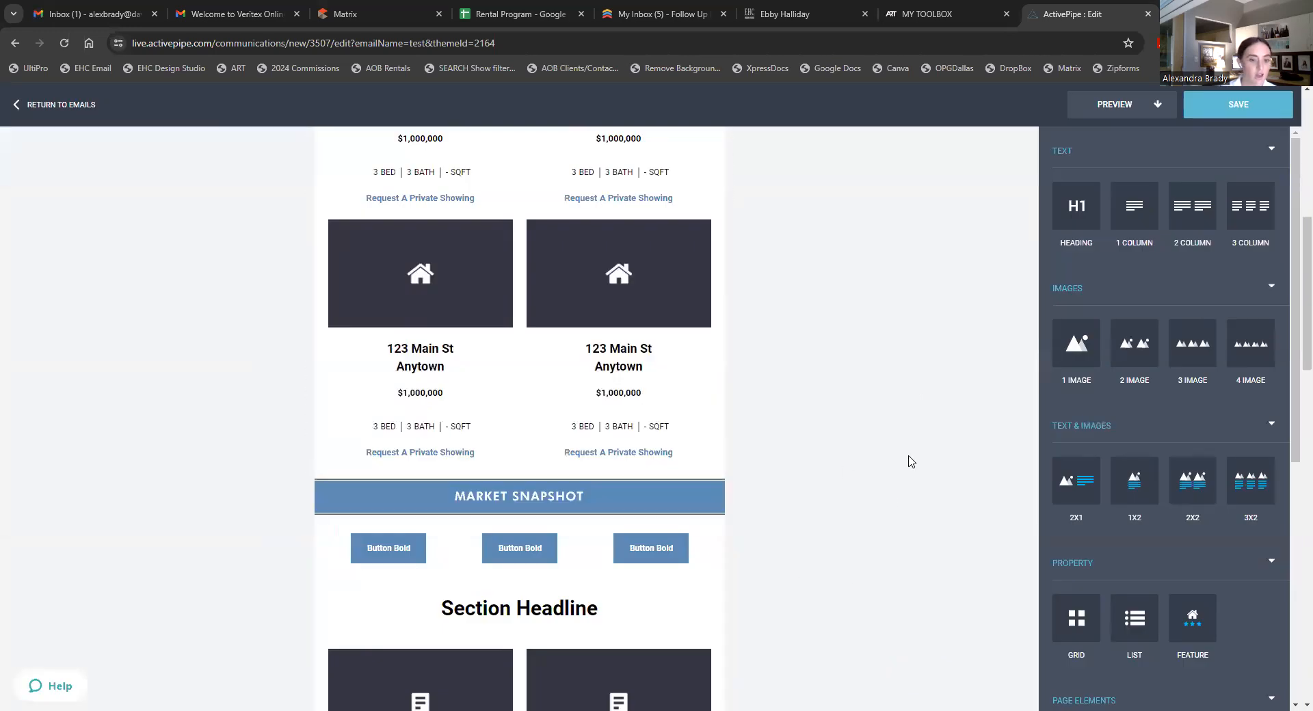
{"action": "scroll", "coordinate": [849, 563], "scroll_direction": "up", "scroll_amount": 3}
{"action": "scroll", "coordinate": [849, 558], "scroll_direction": "up", "scroll_amount": 1}
{"action": "scroll", "coordinate": [849, 557], "scroll_direction": "down", "scroll_amount": 2}
- Add another empty single-image block beneath the Market Snapshot banner
{"action": "left_click_drag", "start_coordinate": [1078, 348], "coordinate": [548, 455]}
{"action": "scroll", "coordinate": [1019, 338], "scroll_direction": "down", "scroll_amount": 3}
{"action": "left_click_drag", "start_coordinate": [651, 448], "coordinate": [566, 485]}
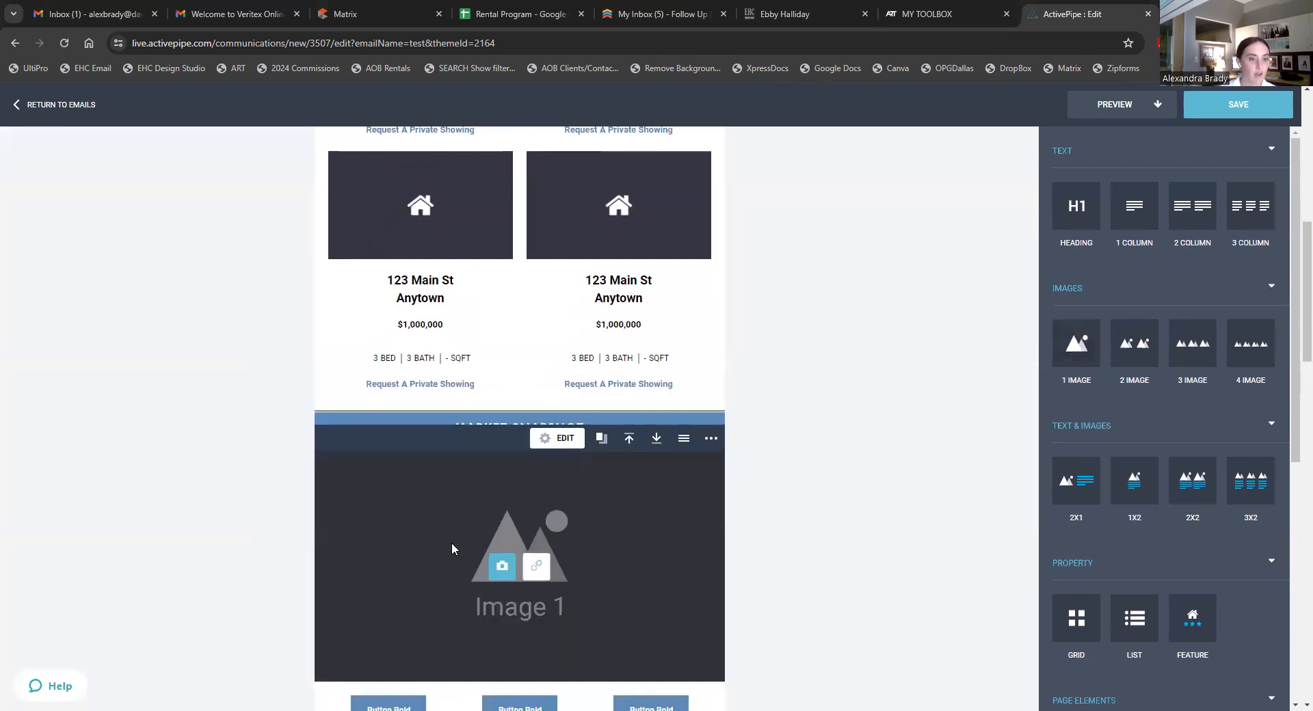
{"action": "scroll", "coordinate": [850, 474], "scroll_direction": "up", "scroll_amount": 10}
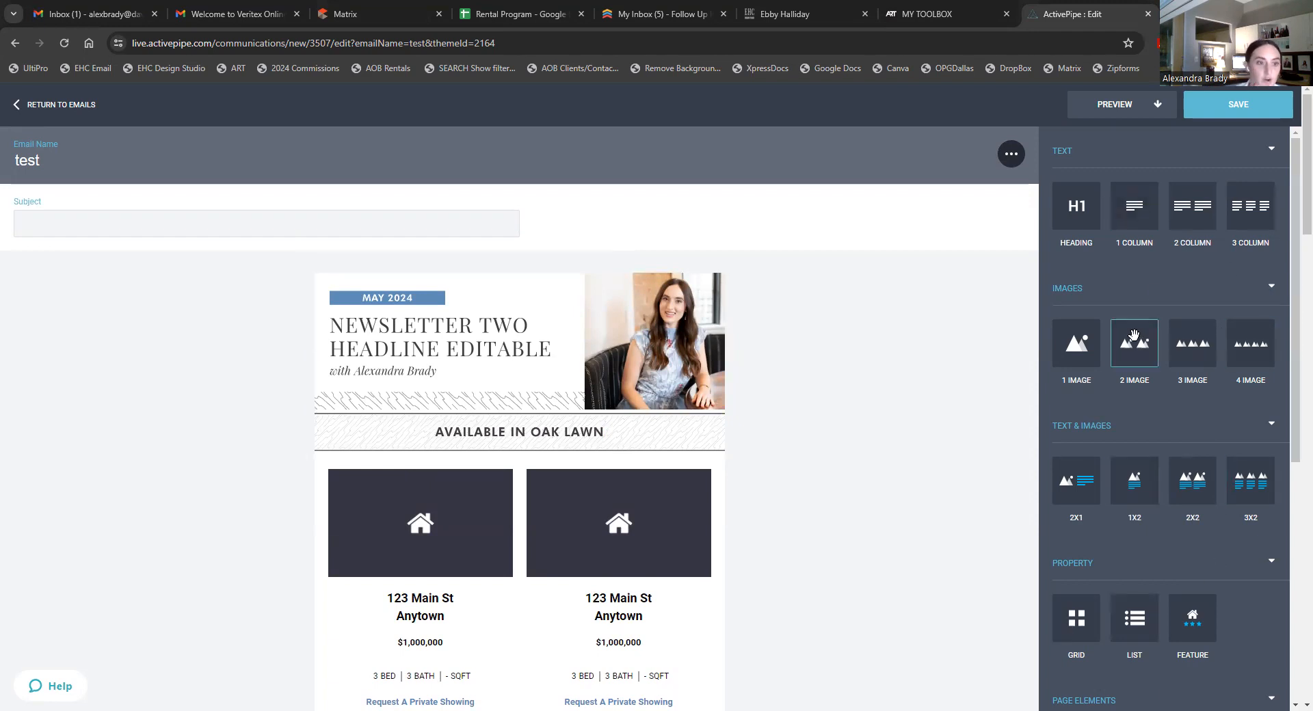
- Delete the property grid block under Available in Oak Lawn
{"action": "scroll", "coordinate": [1187, 363], "scroll_direction": "down", "scroll_amount": 6}
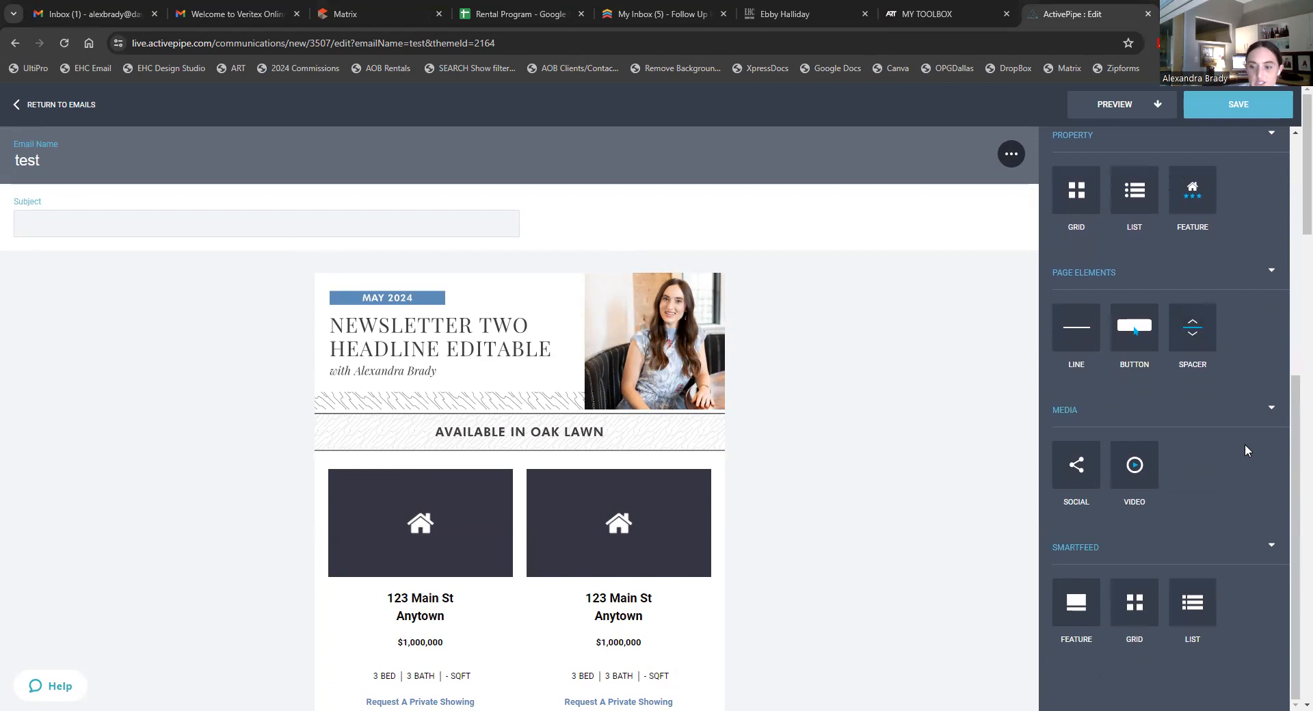
{"action": "scroll", "coordinate": [1245, 449], "scroll_direction": "up", "scroll_amount": 5}
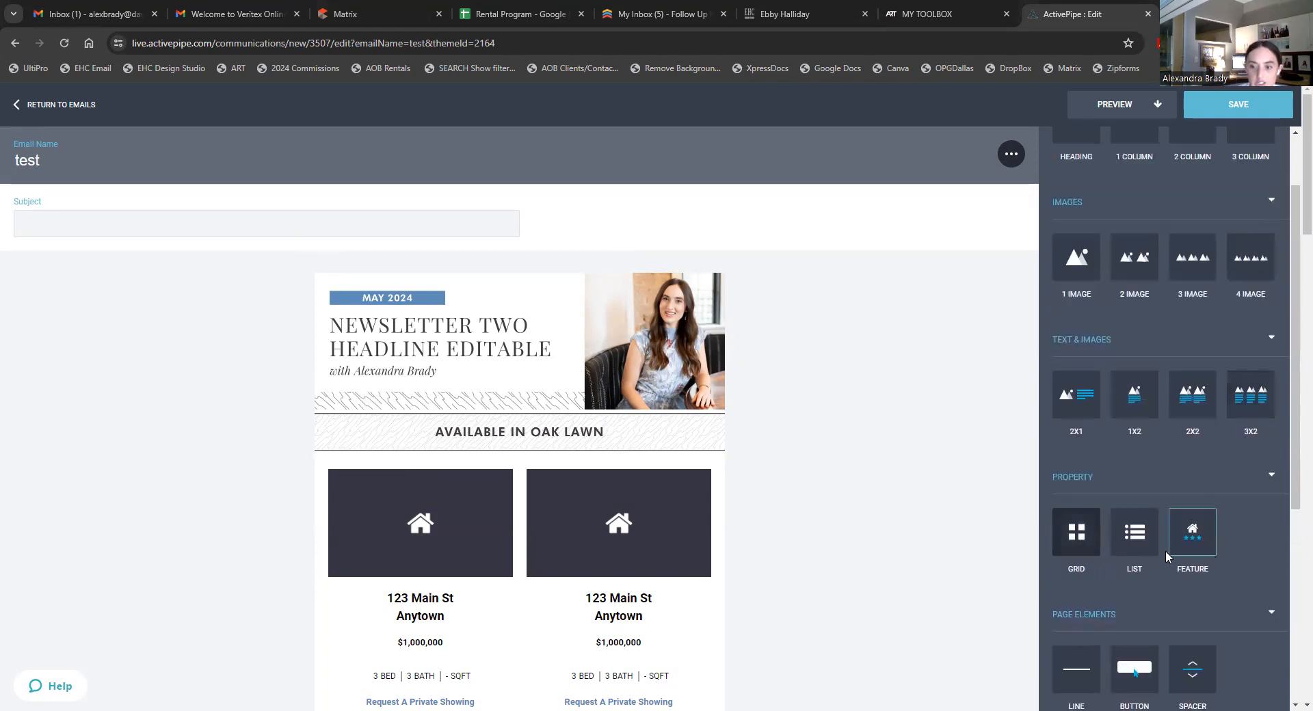
{"action": "scroll", "coordinate": [646, 455], "scroll_direction": "down", "scroll_amount": 1}
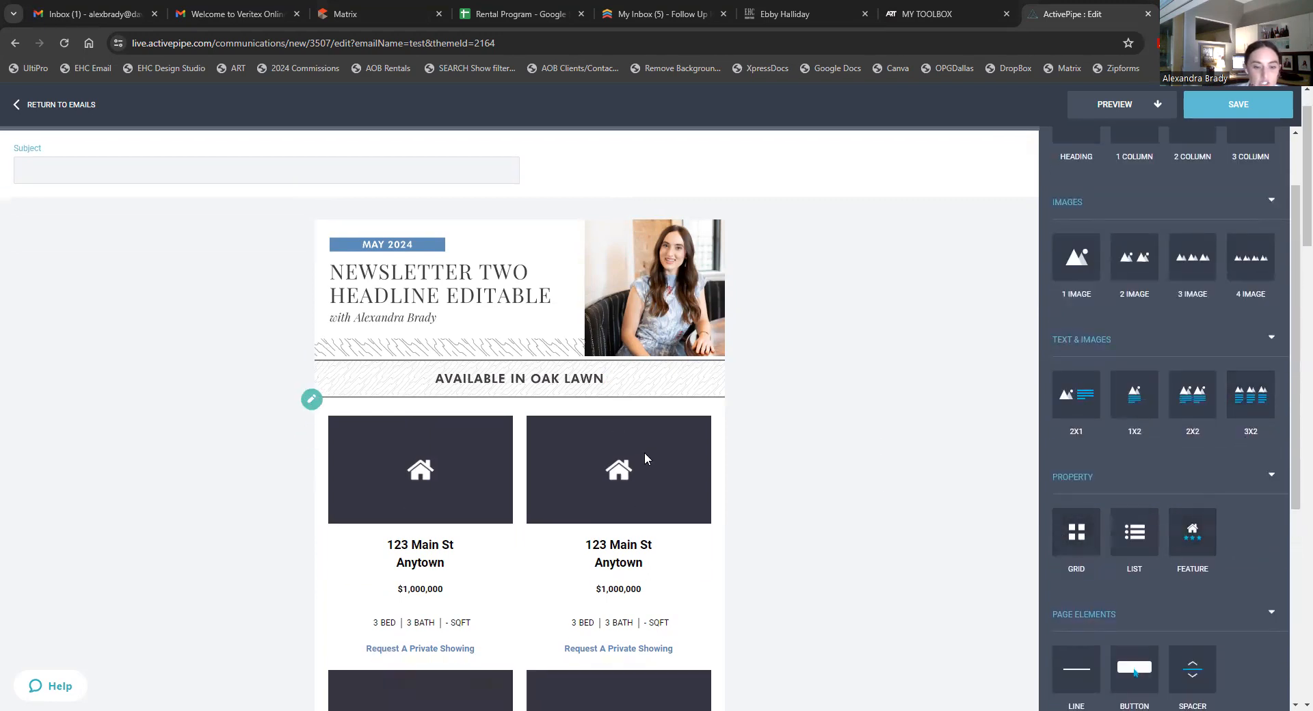
{"action": "scroll", "coordinate": [625, 547], "scroll_direction": "down", "scroll_amount": 2}
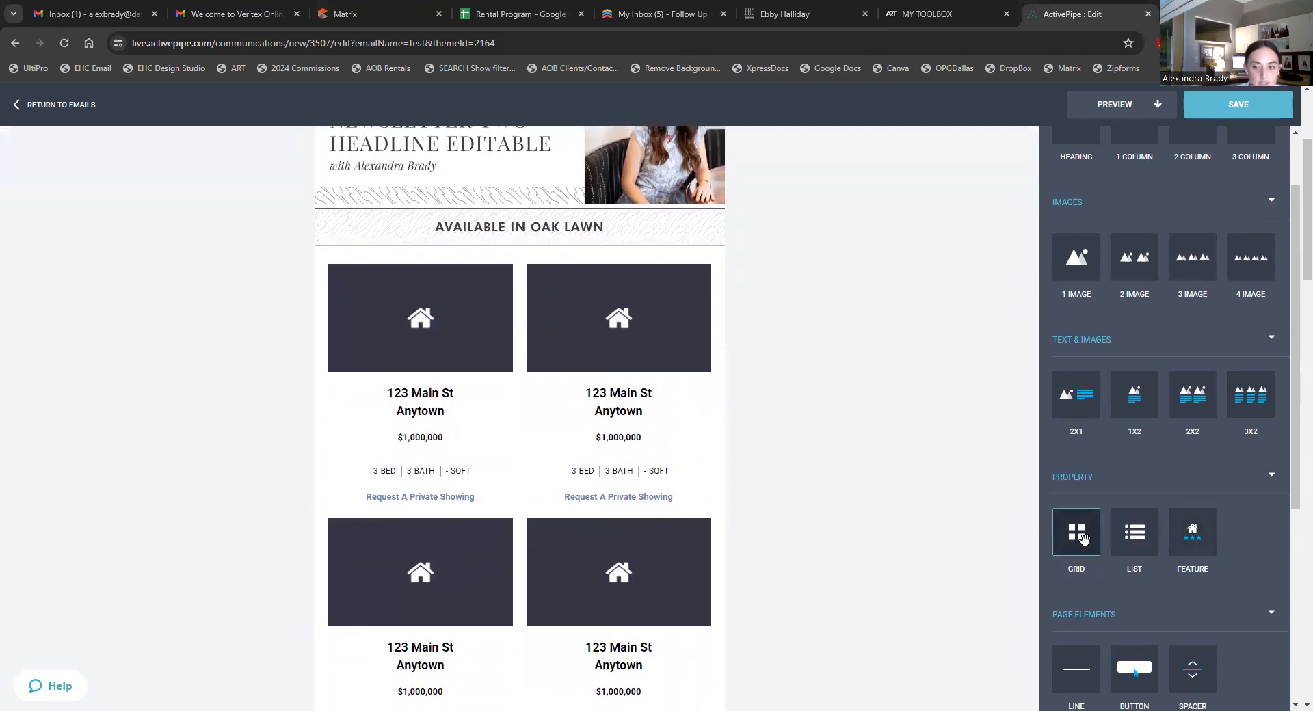
{"action": "left_click", "coordinate": [624, 339]}
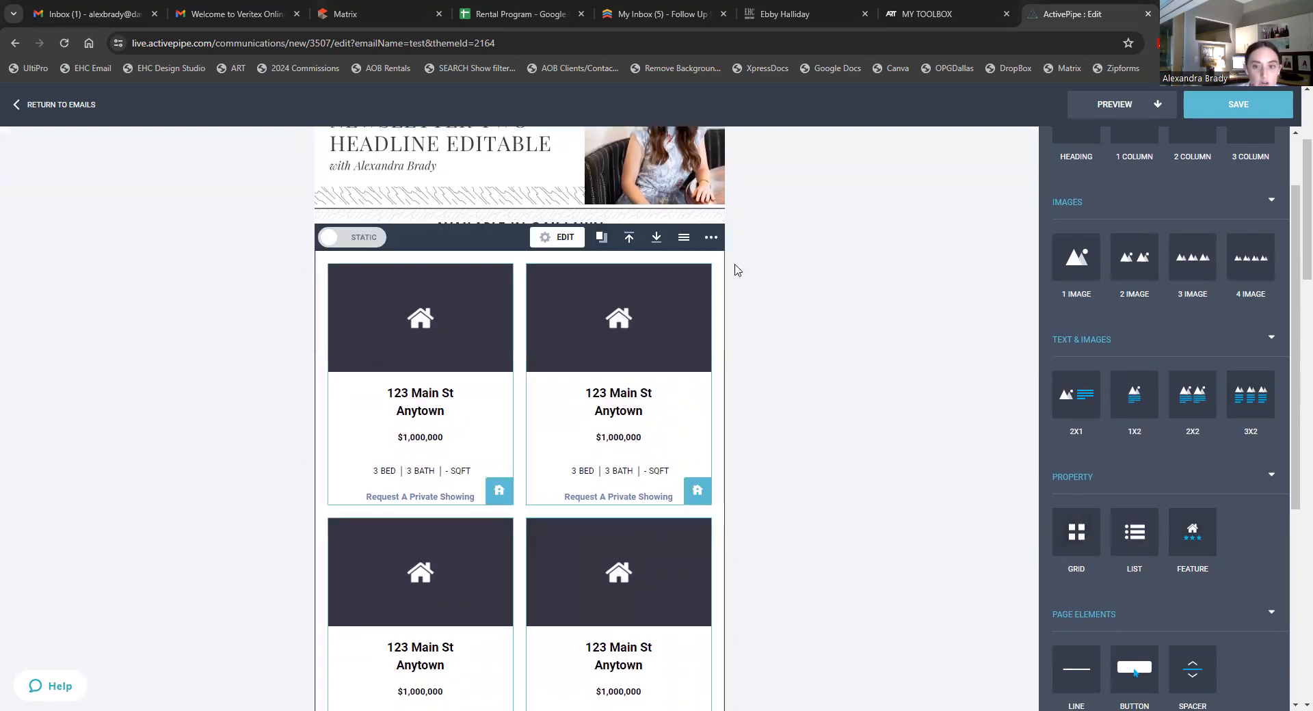
{"action": "left_click", "coordinate": [711, 237]}
{"action": "left_click", "coordinate": [676, 276]}
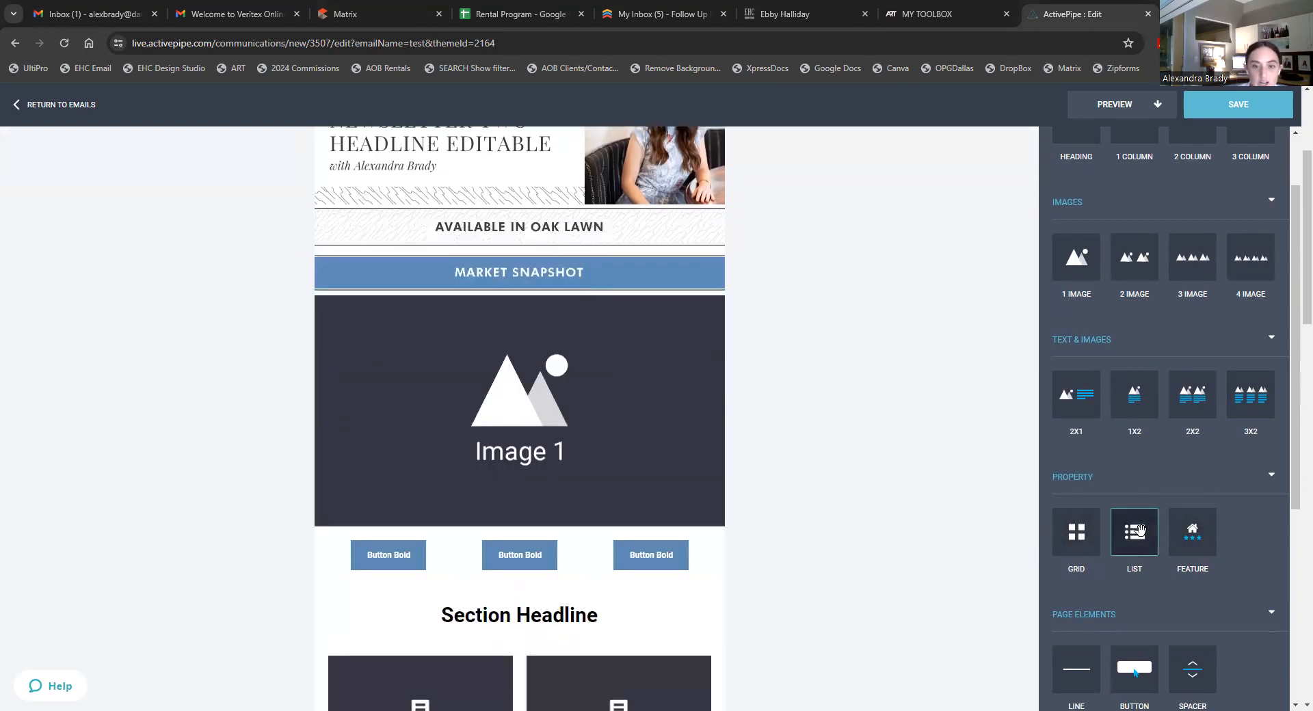
- Add a property list above Market Snapshot and open the property picker for its first listing
{"action": "left_click_drag", "start_coordinate": [530, 245], "coordinate": [523, 253]}
{"action": "left_click", "coordinate": [757, 350]}
{"action": "scroll", "coordinate": [686, 353], "scroll_direction": "down", "scroll_amount": 3}
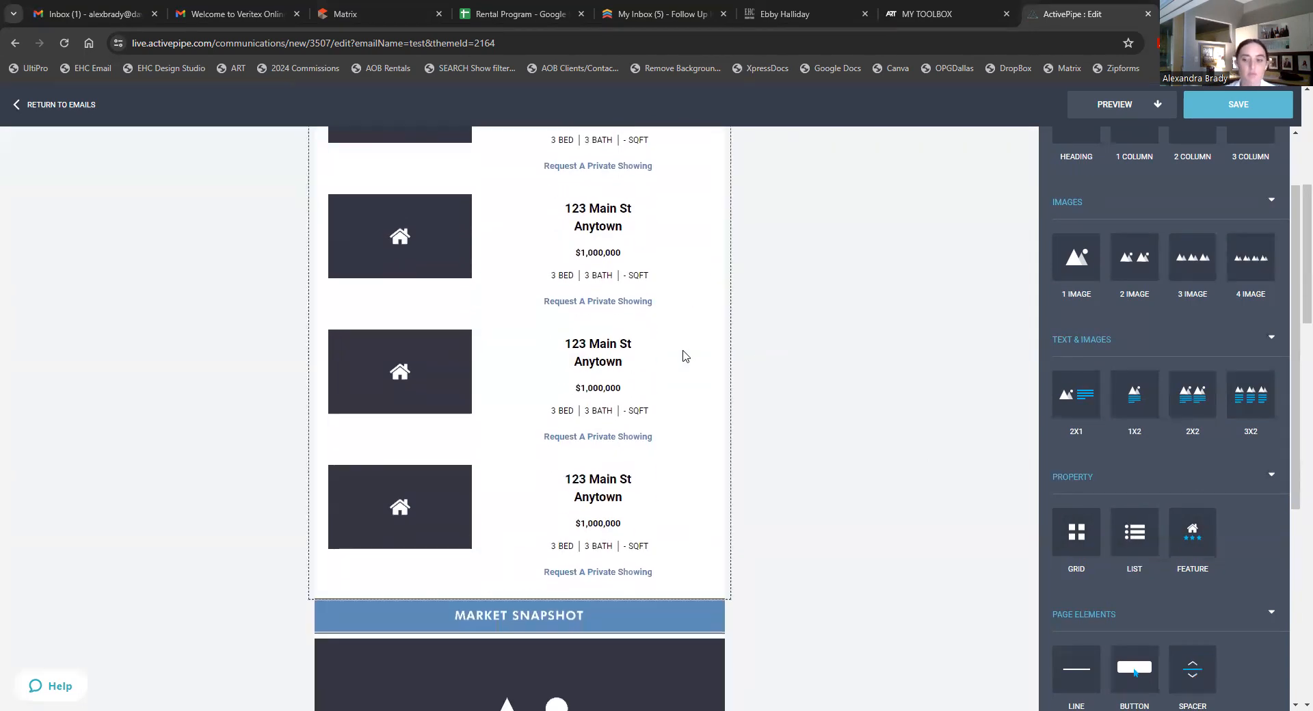
{"action": "scroll", "coordinate": [654, 389], "scroll_direction": "up", "scroll_amount": 2}
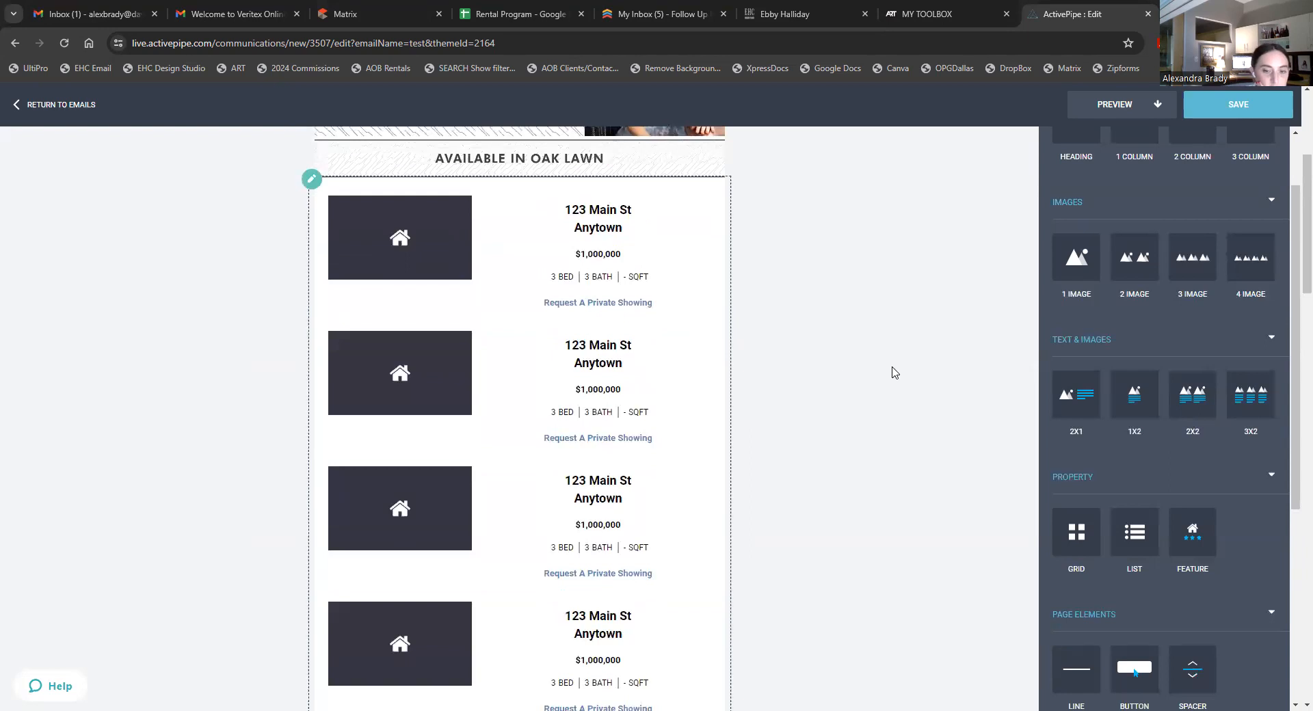
{"action": "left_click", "coordinate": [373, 252]}
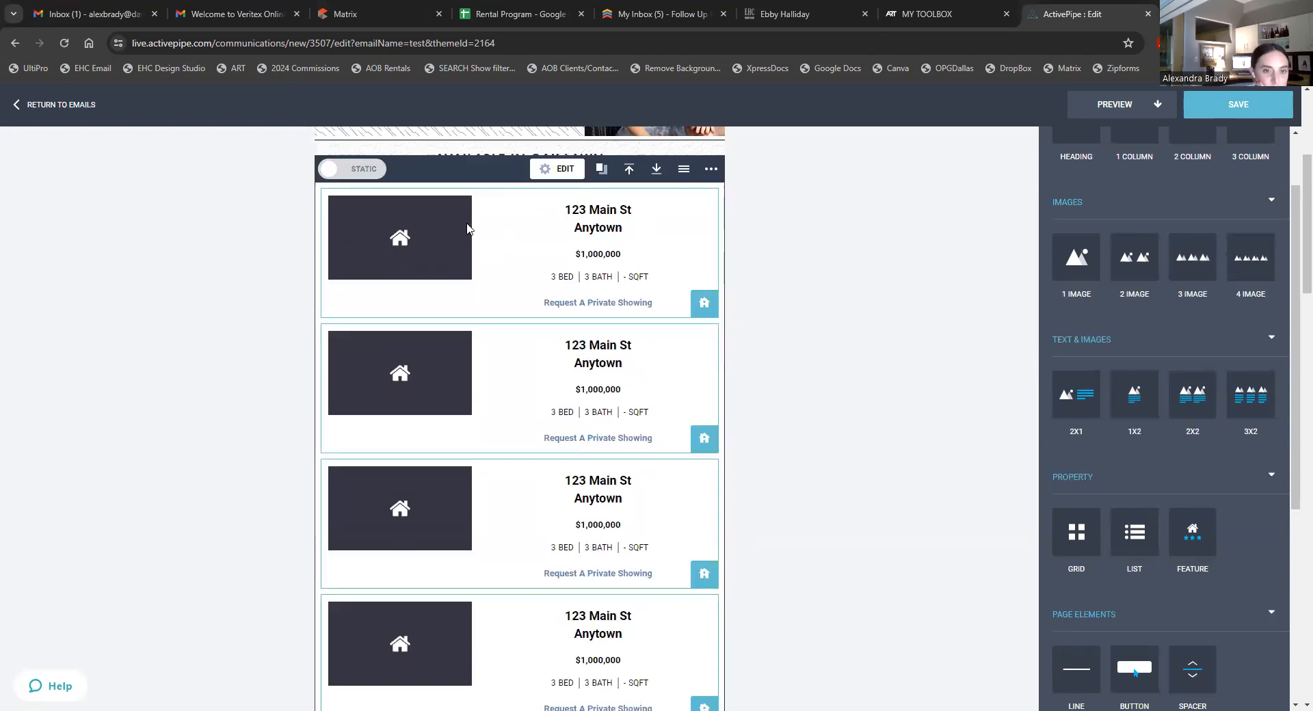
{"action": "left_click", "coordinate": [706, 305]}
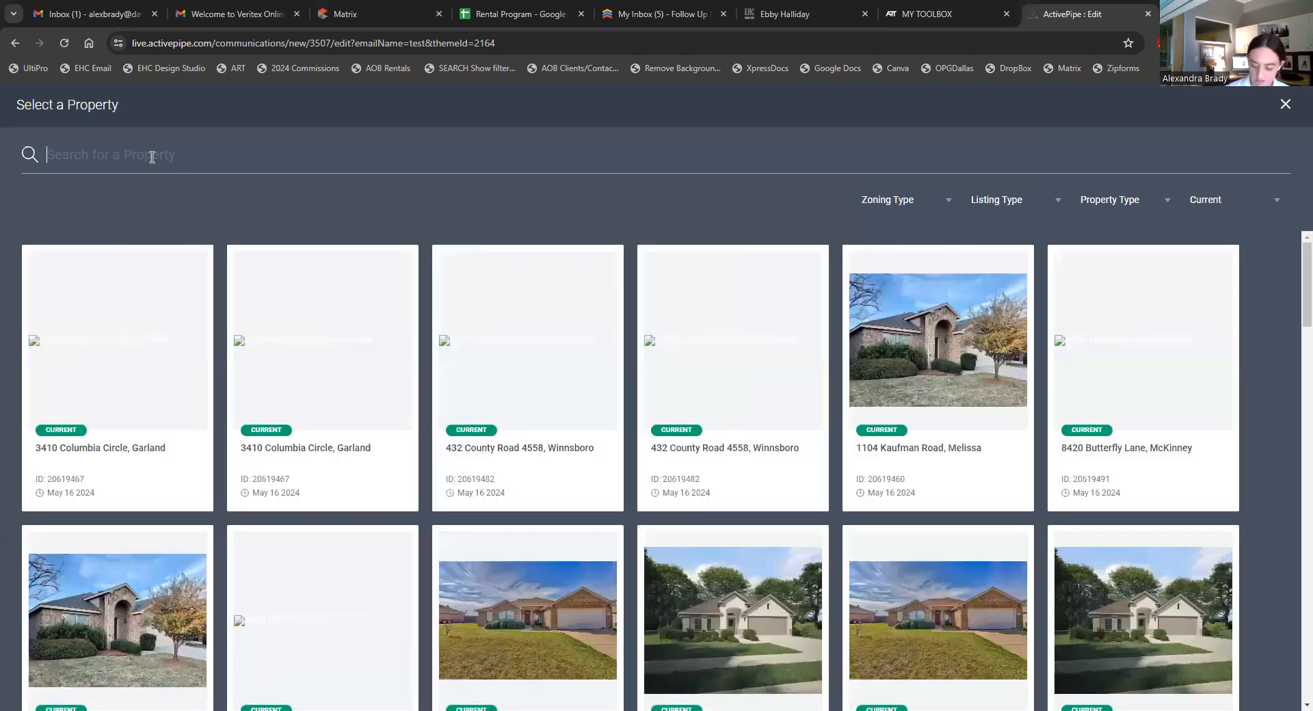
{"action": "left_click", "coordinate": [152, 156]}
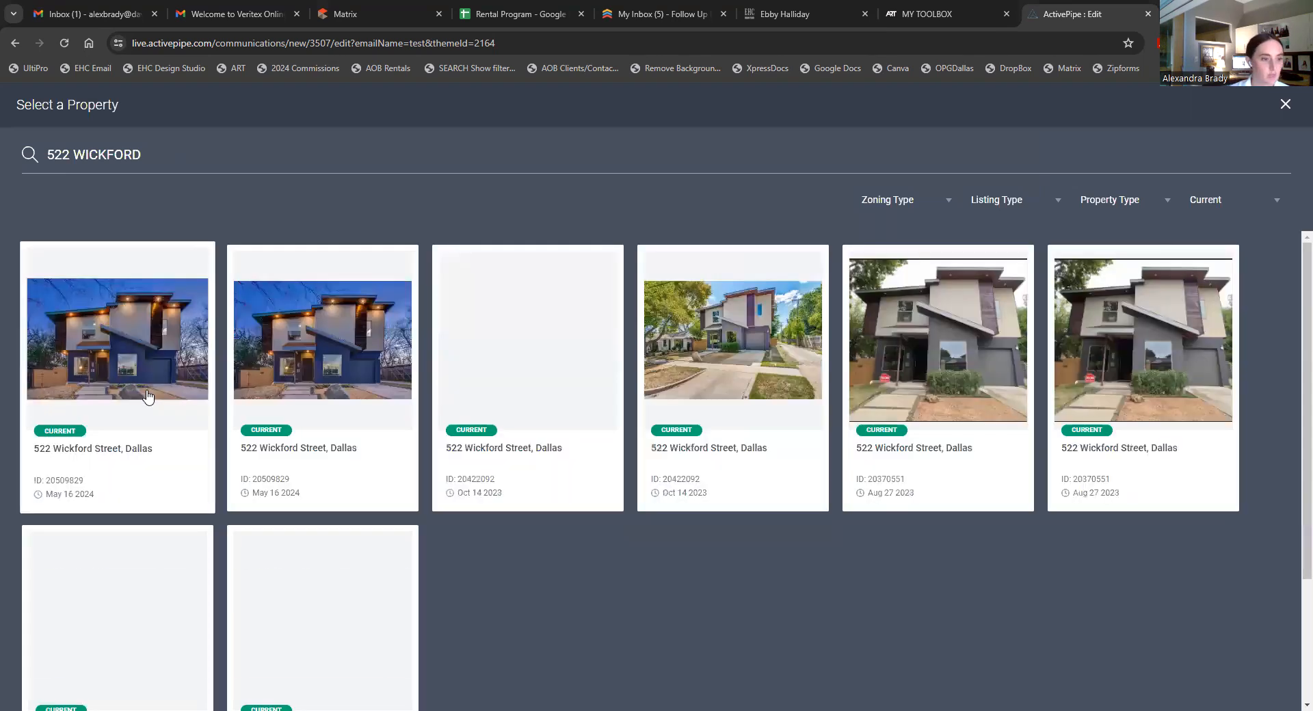
{"action": "left_click", "coordinate": [141, 360]}
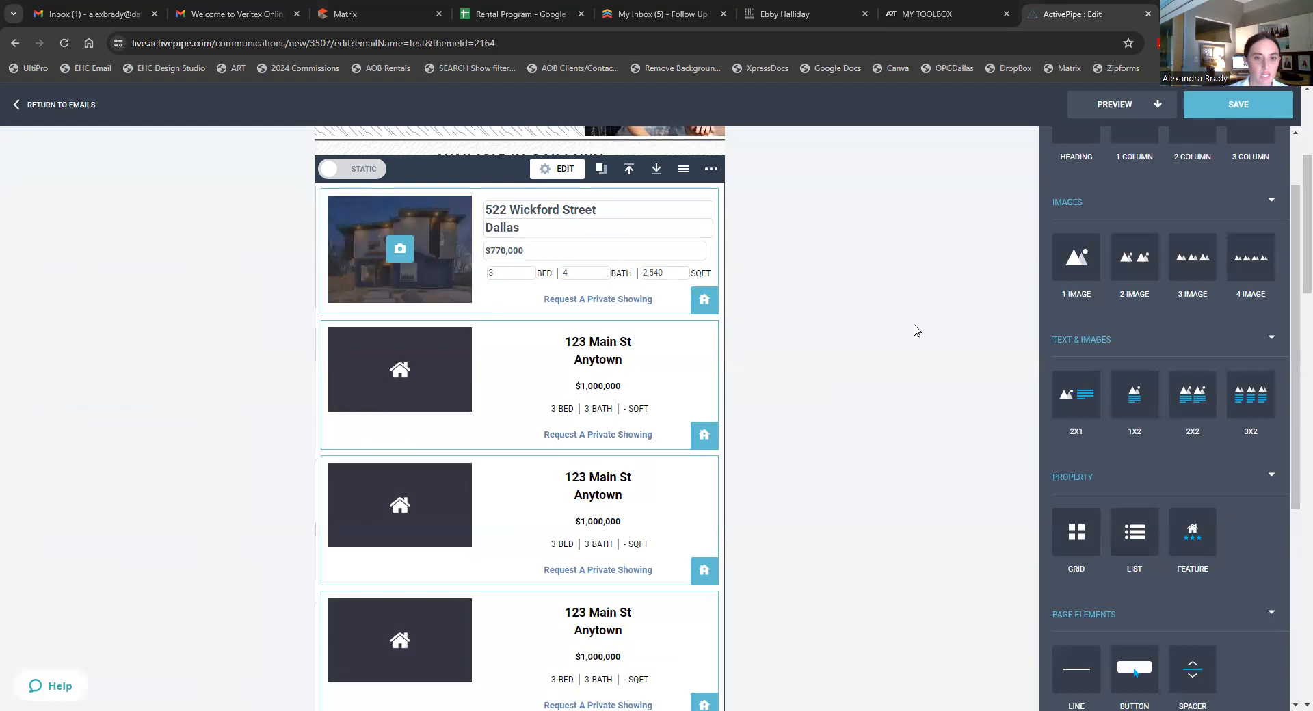
- Replace the listing's city 'Dallas' with 'Contemporary in Oak Cliff'
{"action": "left_click", "coordinate": [917, 330]}
{"action": "left_click", "coordinate": [613, 238]}
{"action": "left_click_drag", "start_coordinate": [527, 231], "coordinate": [487, 229]}
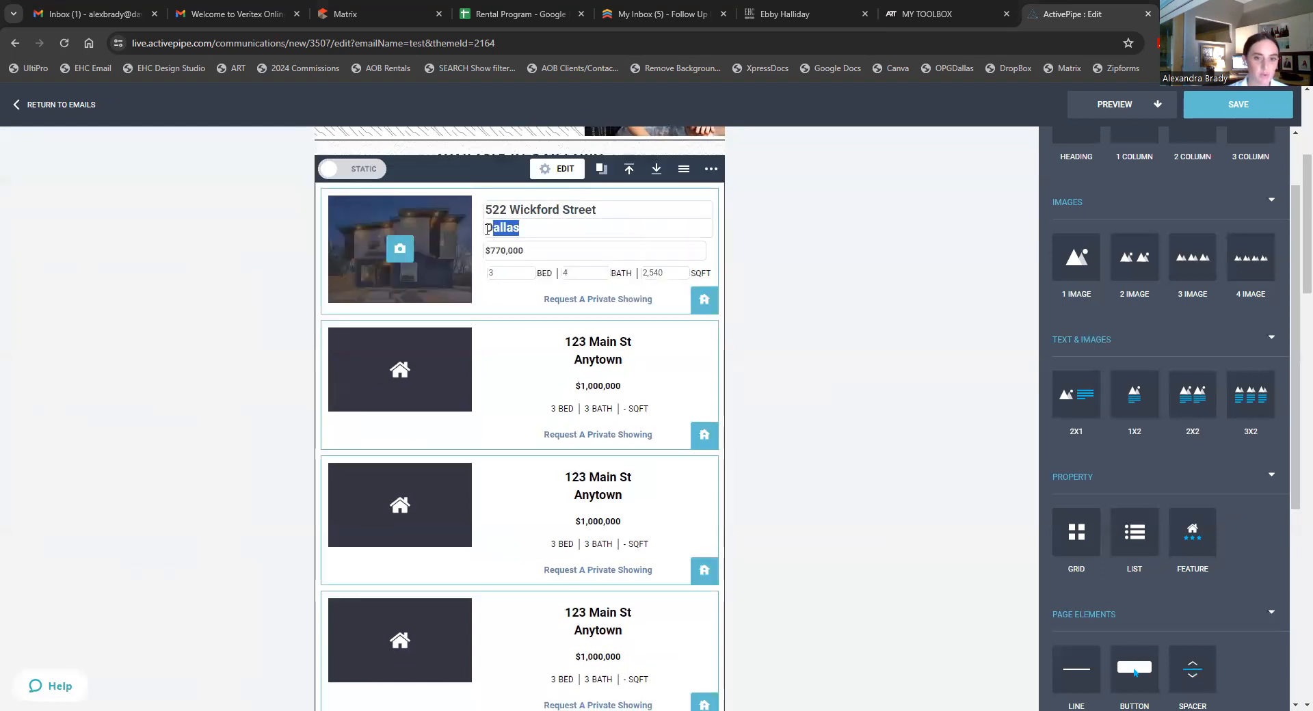
{"action": "type", "text": "Contemporary"}
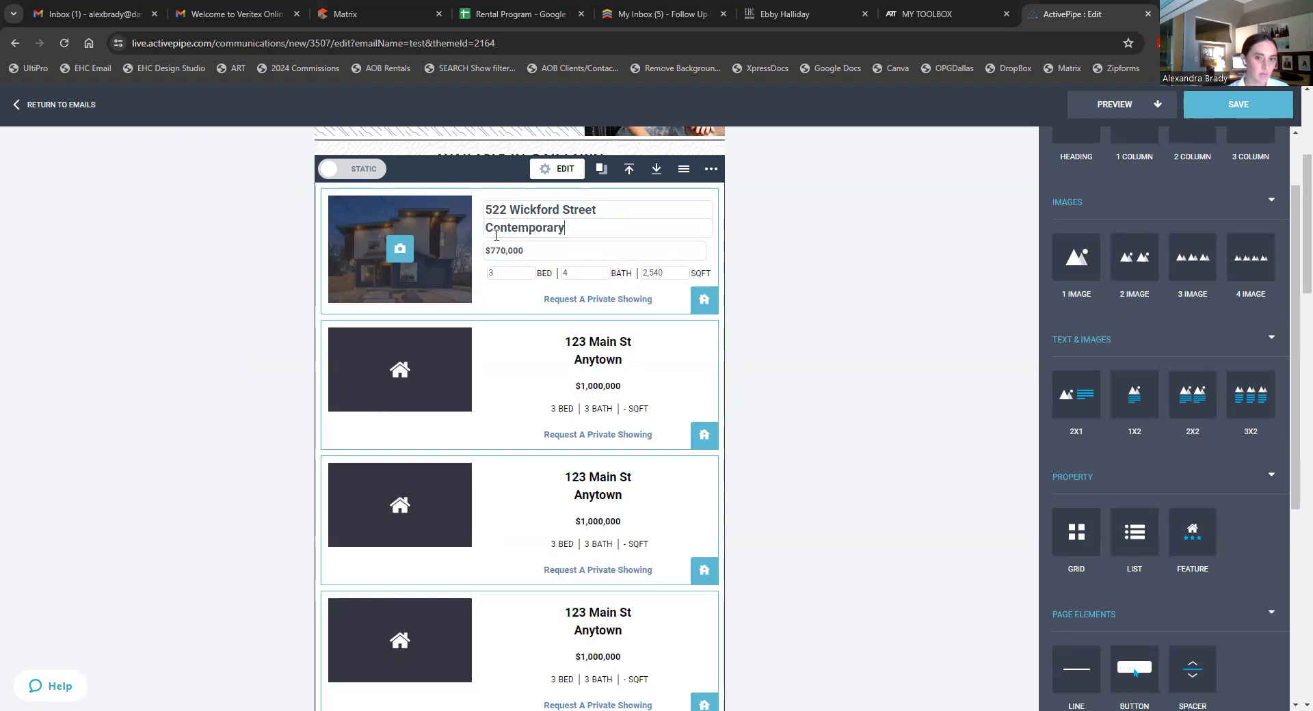
{"action": "type", "text": " in Oak Cliff"}
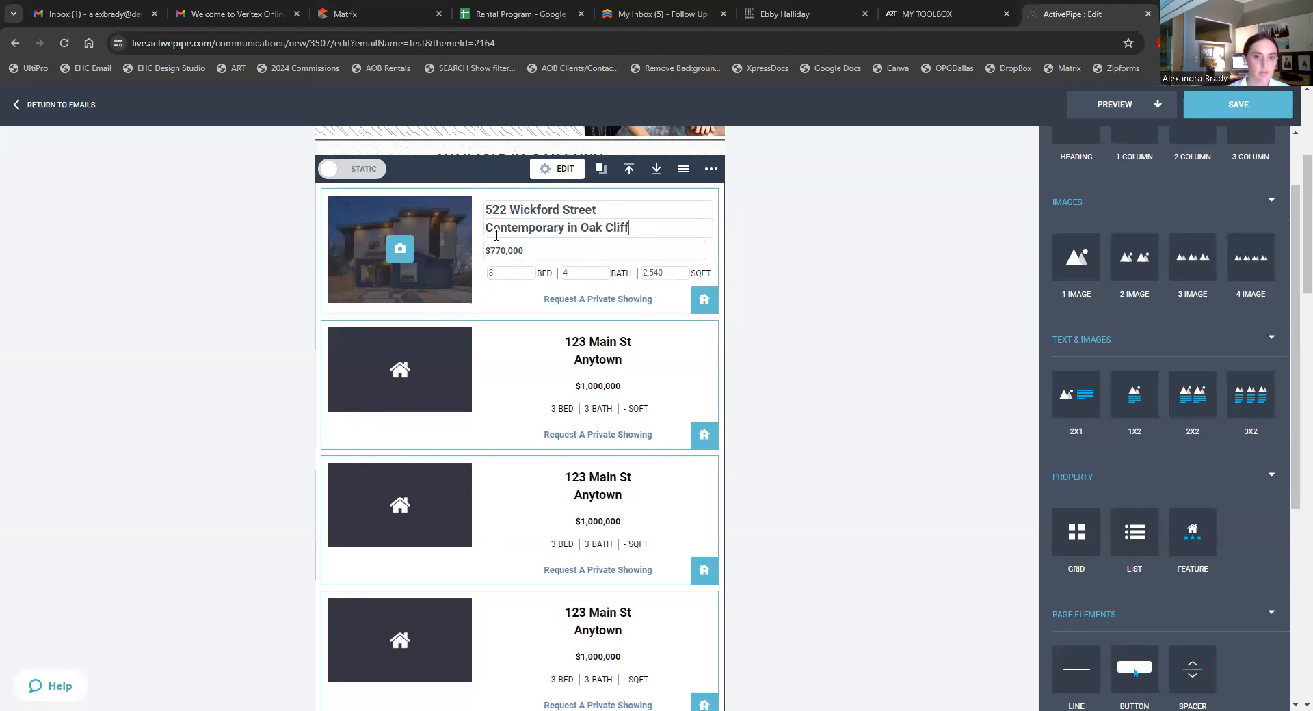
{"action": "left_click", "coordinate": [400, 257]}
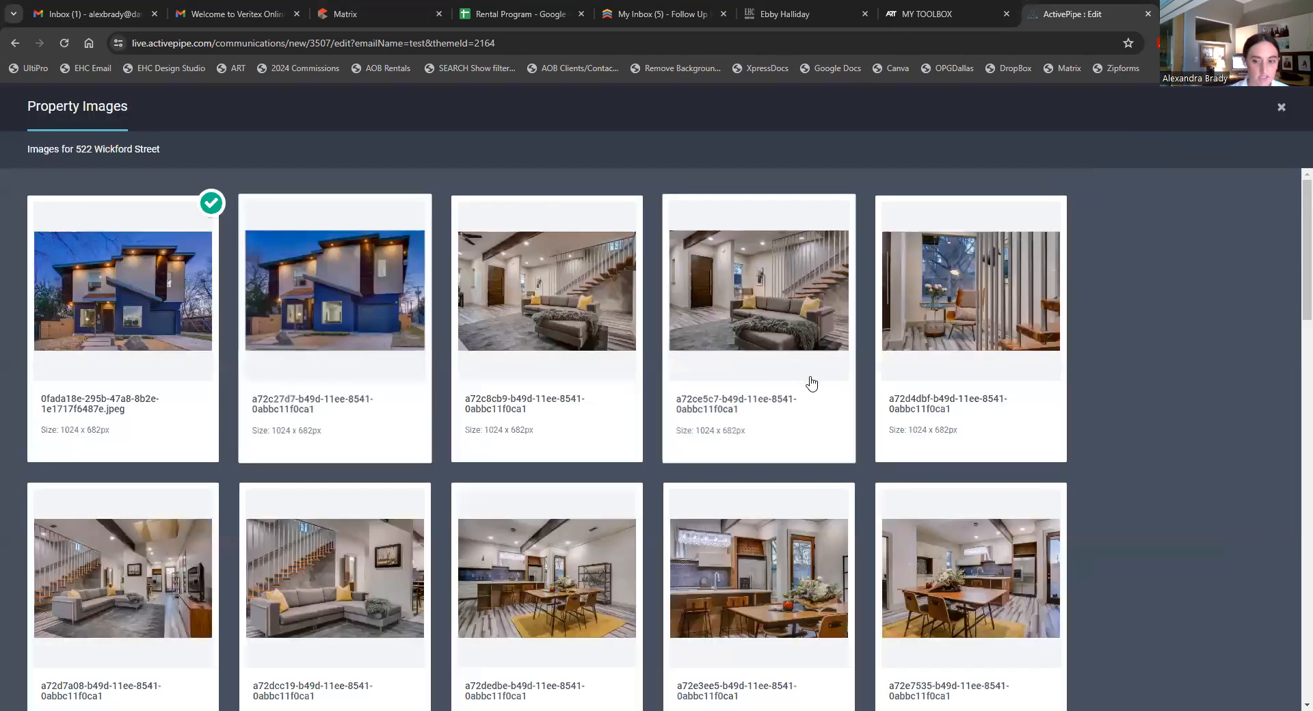
{"action": "scroll", "coordinate": [957, 420], "scroll_direction": "down", "scroll_amount": 1}
{"action": "scroll", "coordinate": [956, 420], "scroll_direction": "down", "scroll_amount": 3}
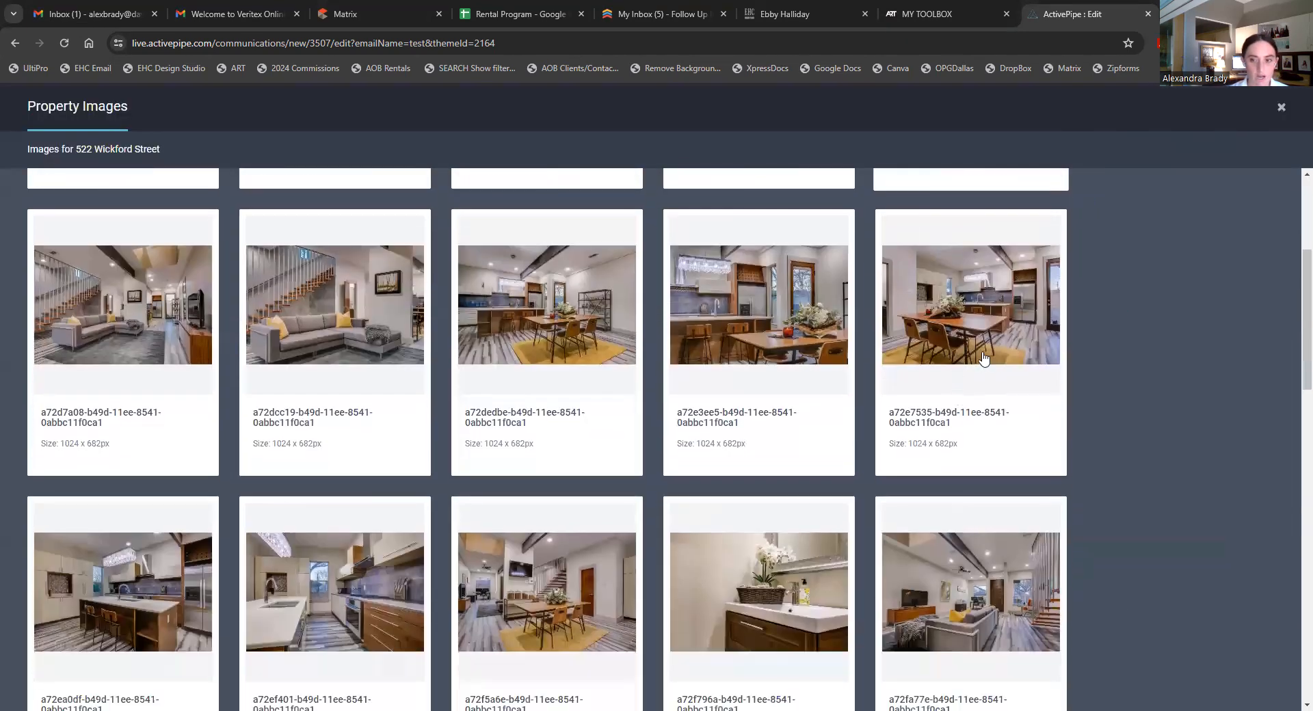
{"action": "left_click", "coordinate": [604, 323]}
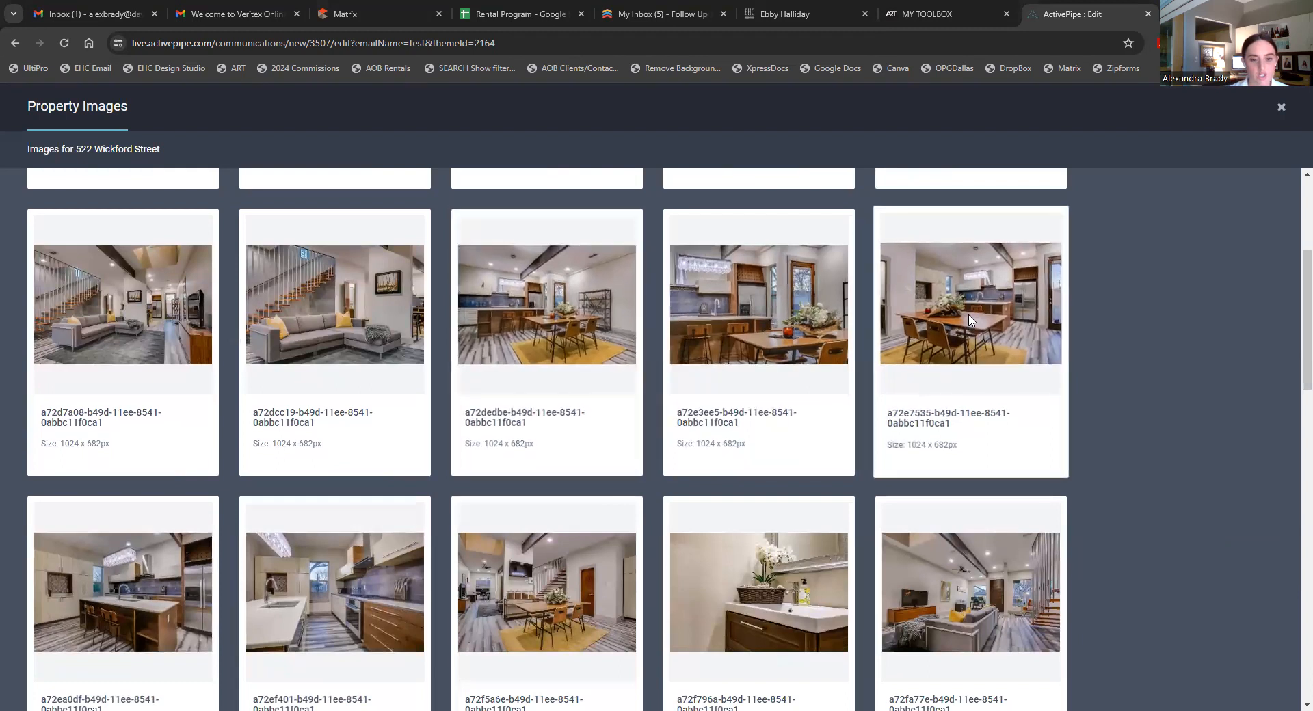
{"action": "left_click", "coordinate": [868, 236]}
{"action": "scroll", "coordinate": [883, 320], "scroll_direction": "up", "scroll_amount": 5}
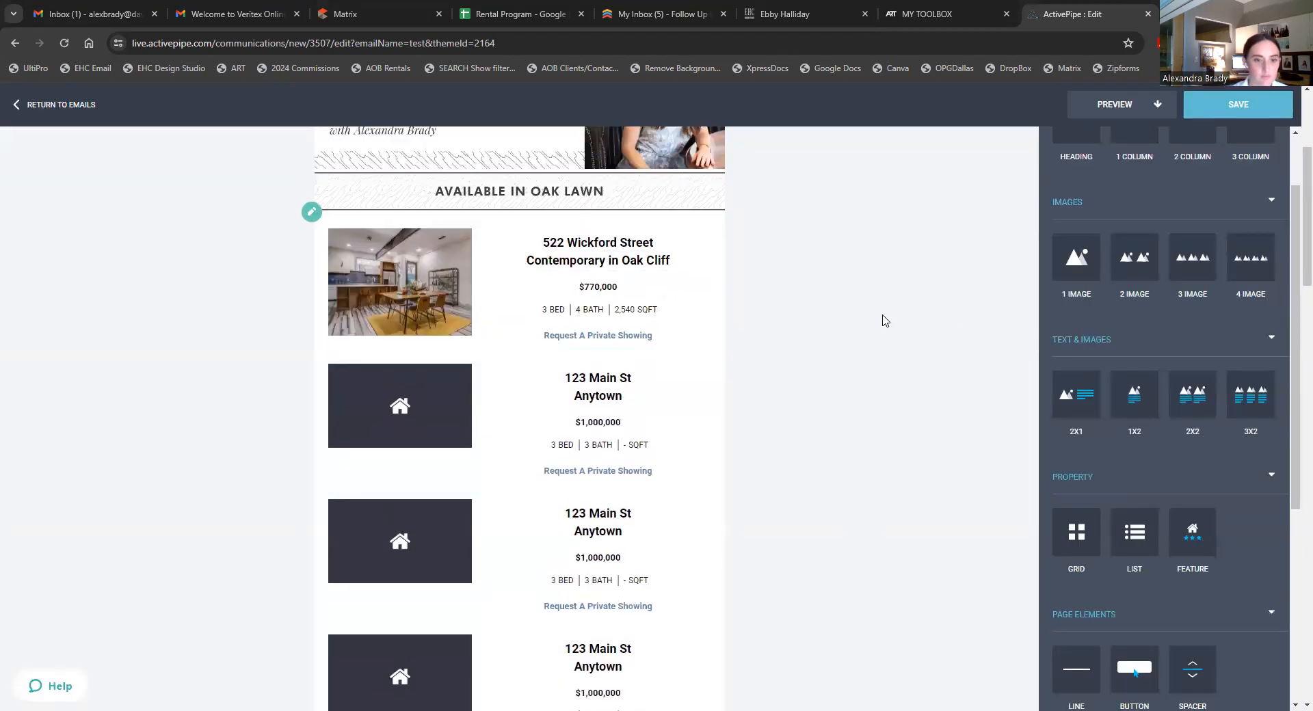
{"action": "scroll", "coordinate": [873, 314], "scroll_direction": "down", "scroll_amount": 1}
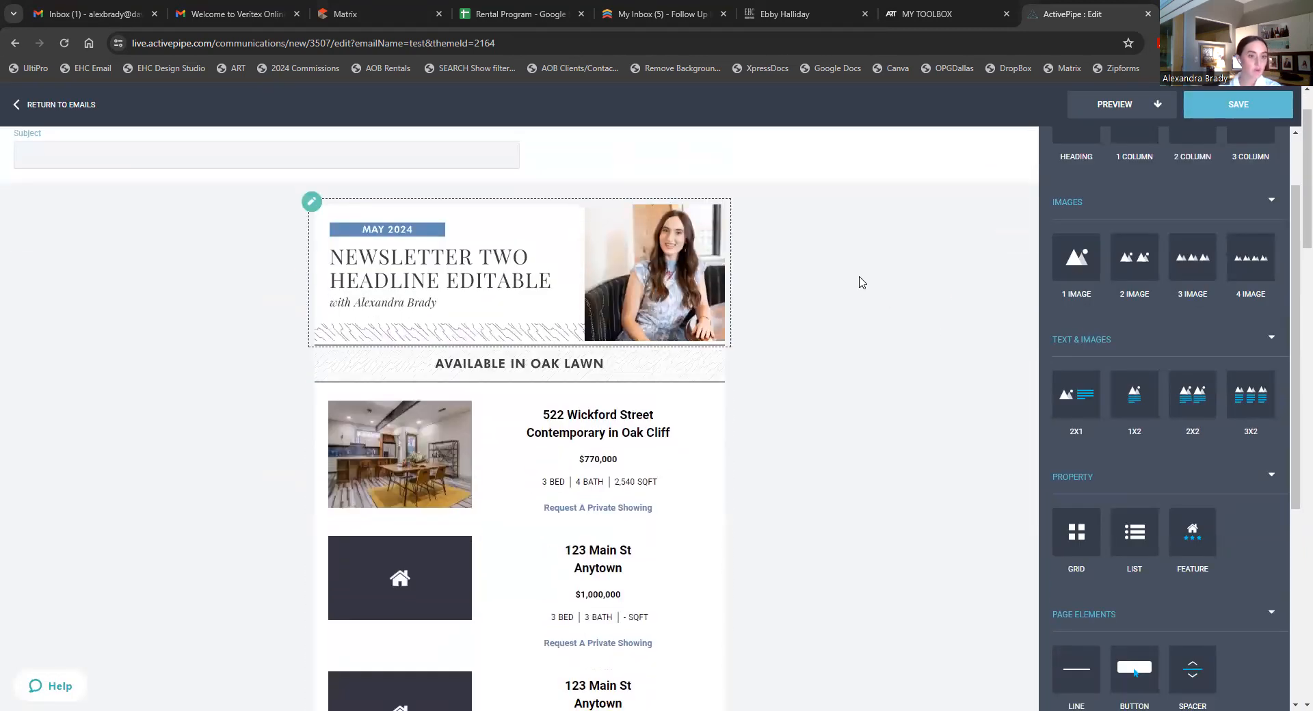